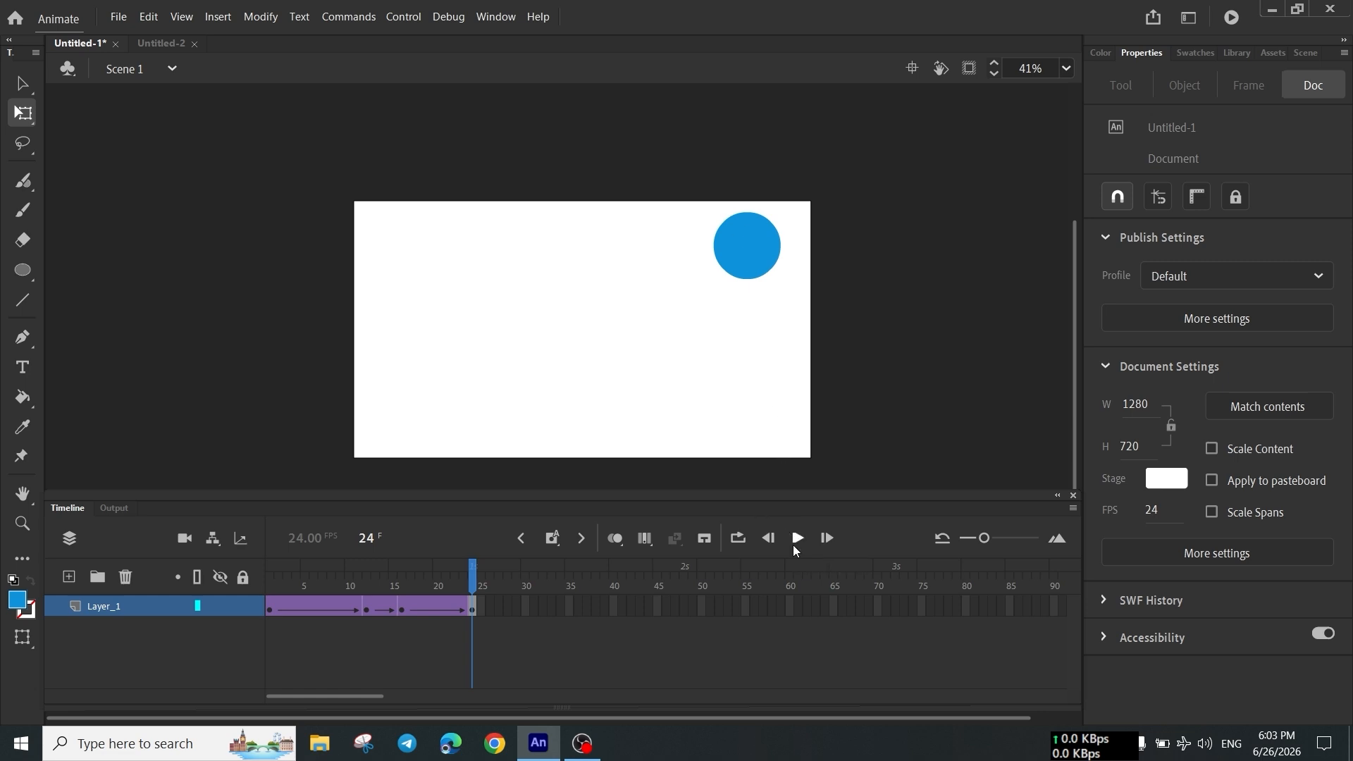
# Close the Untitled-2 document and create a new 1280 x 720 HD document at 24 fps for ActionScript 3.0.
pyautogui.click(799, 538)
pyautogui.click(194, 44)
pyautogui.click(118, 17)
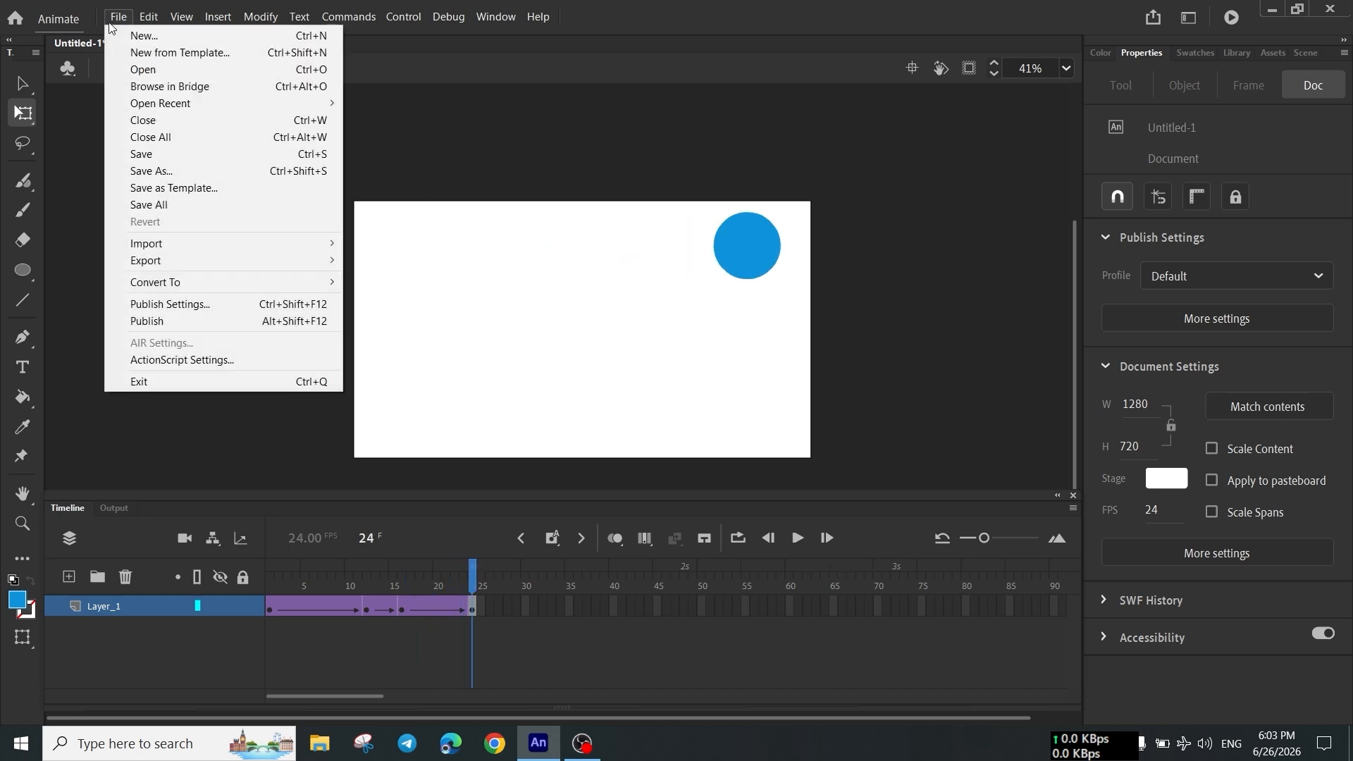
pyautogui.click(130, 31)
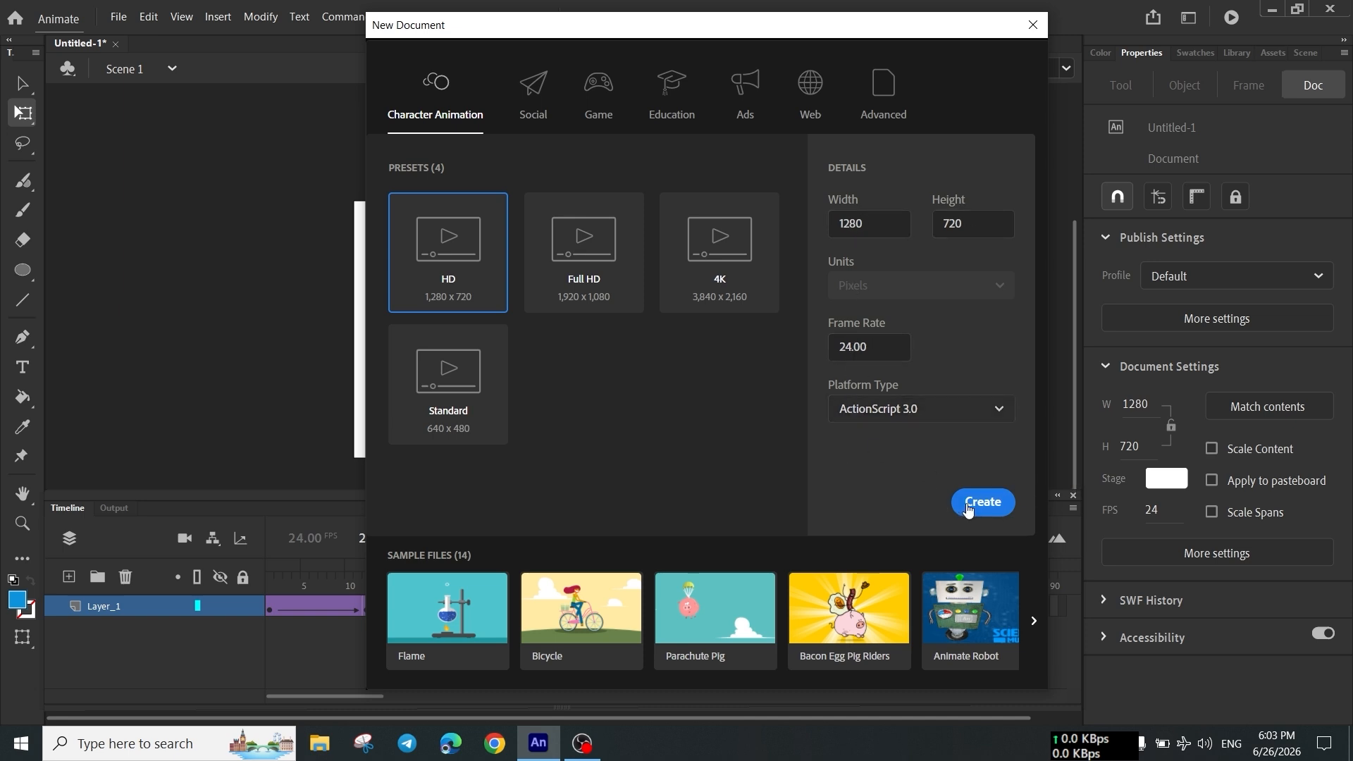
pyautogui.click(996, 504)
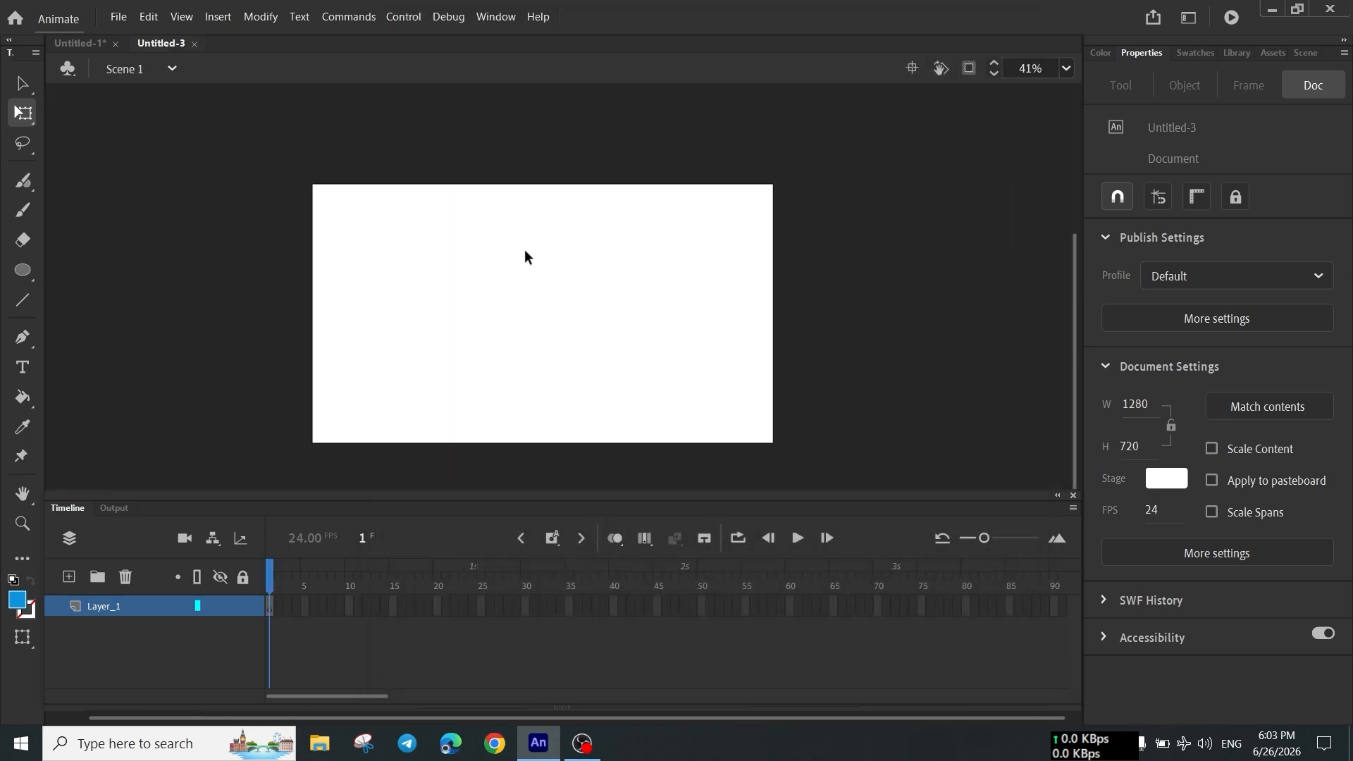
# Choose the Oval tool and set its fill to light blue.
pyautogui.click(19, 270)
pyautogui.click(75, 268)
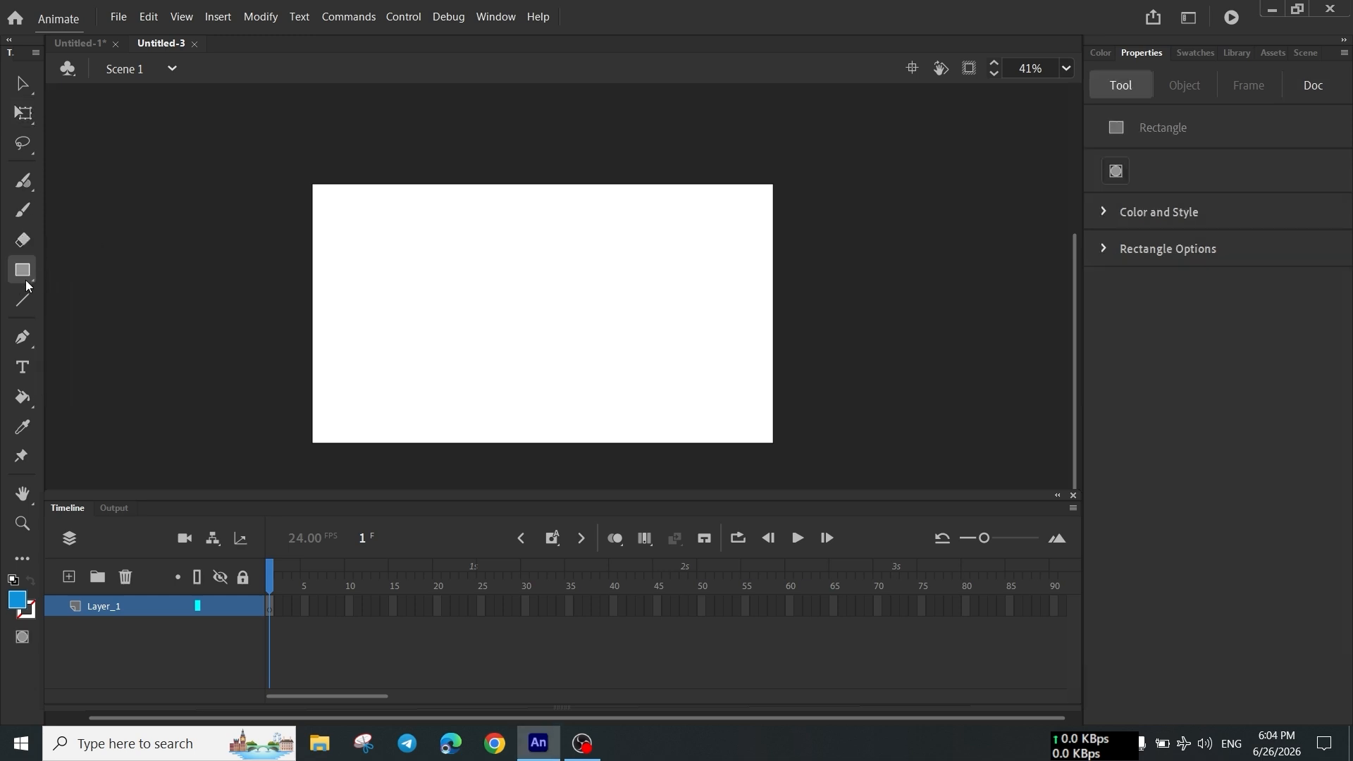
pyautogui.click(25, 272)
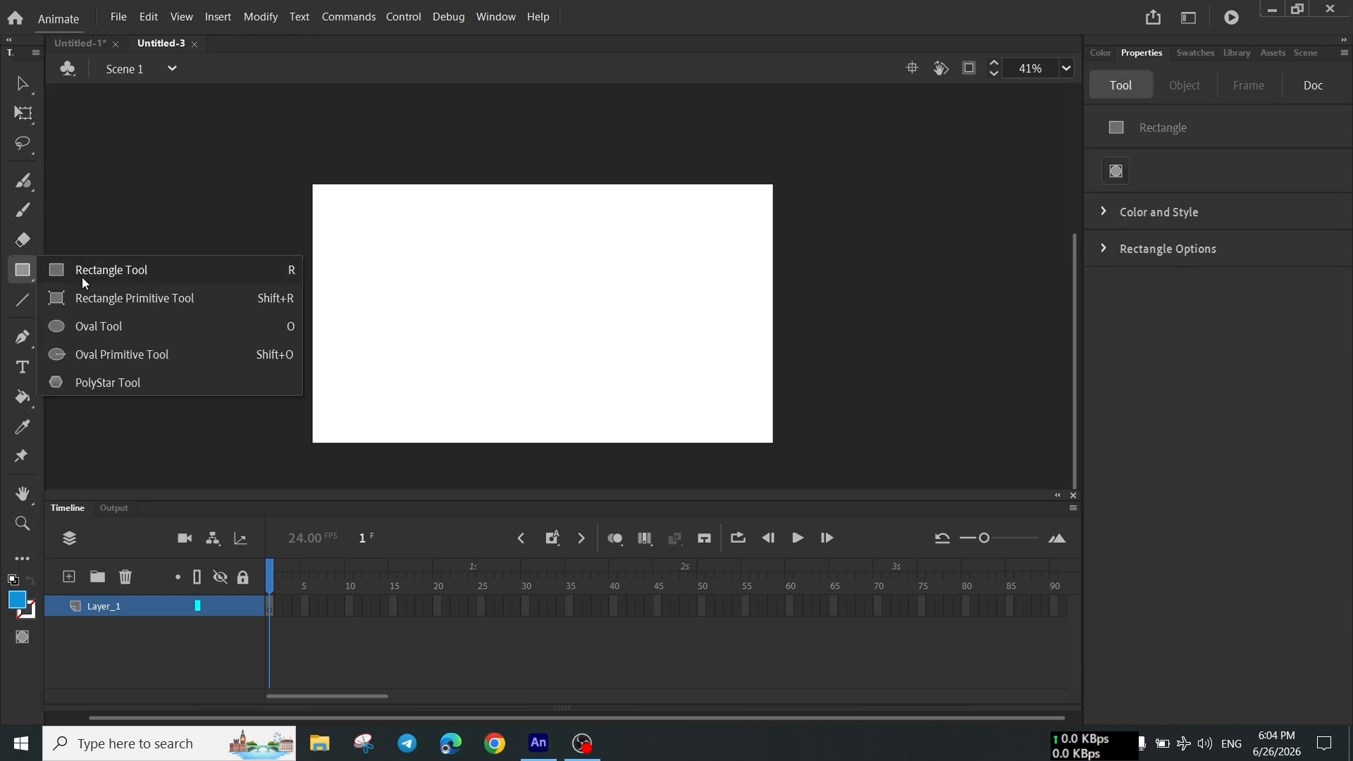
pyautogui.click(116, 326)
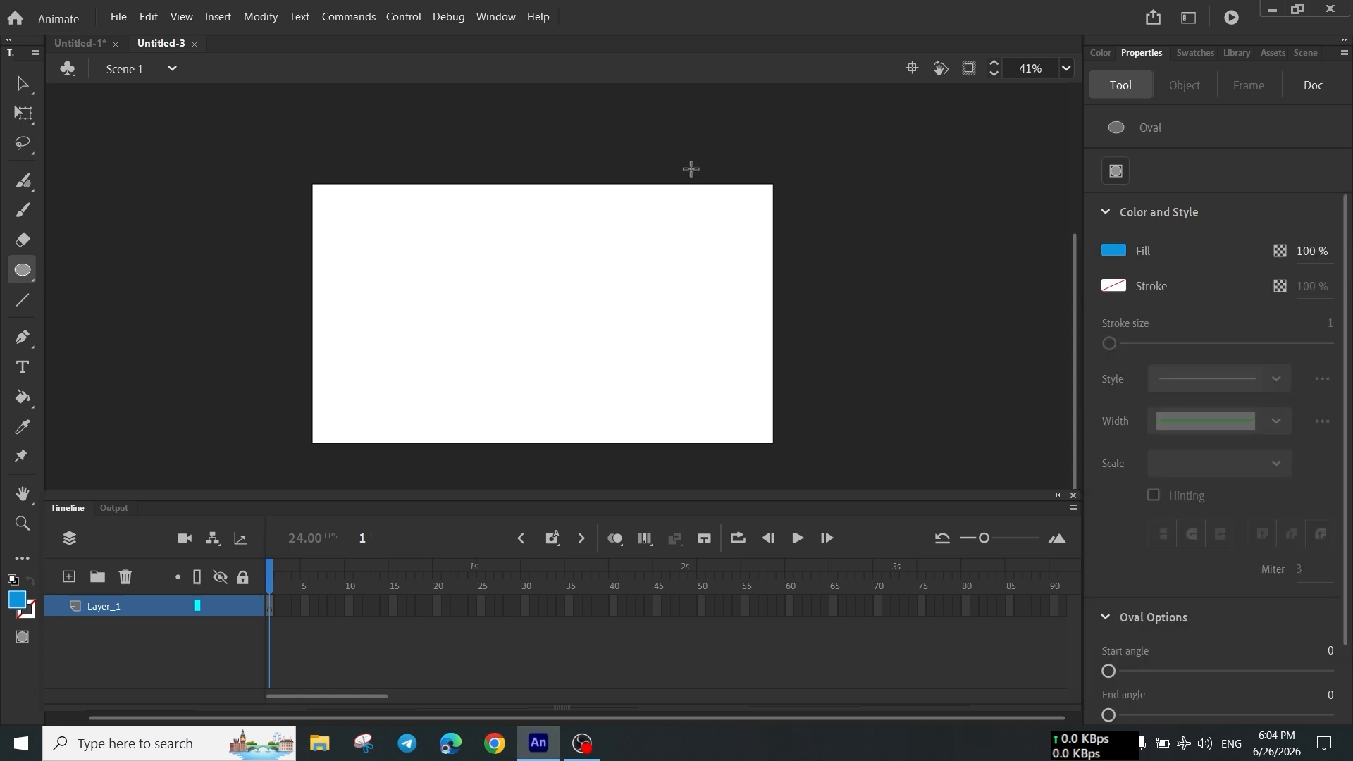
pyautogui.click(1117, 251)
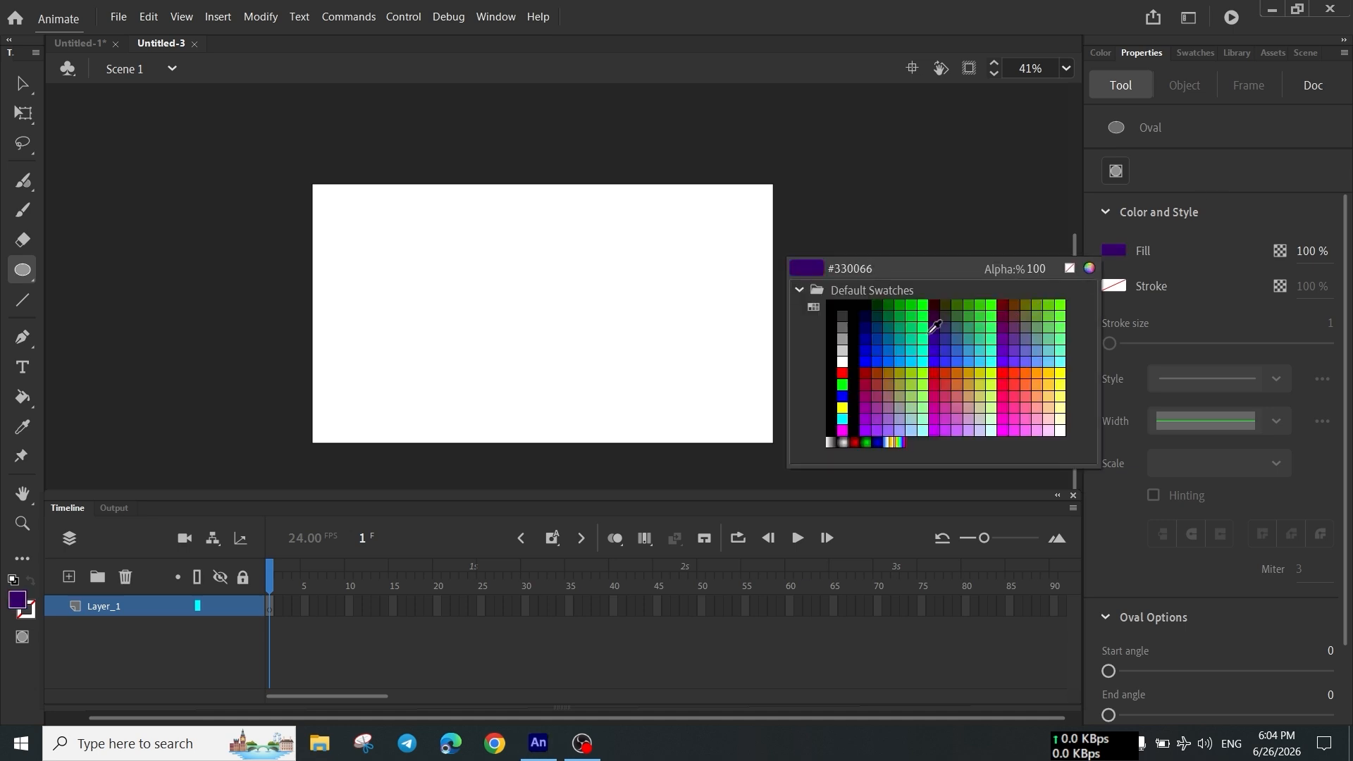
pyautogui.click(944, 372)
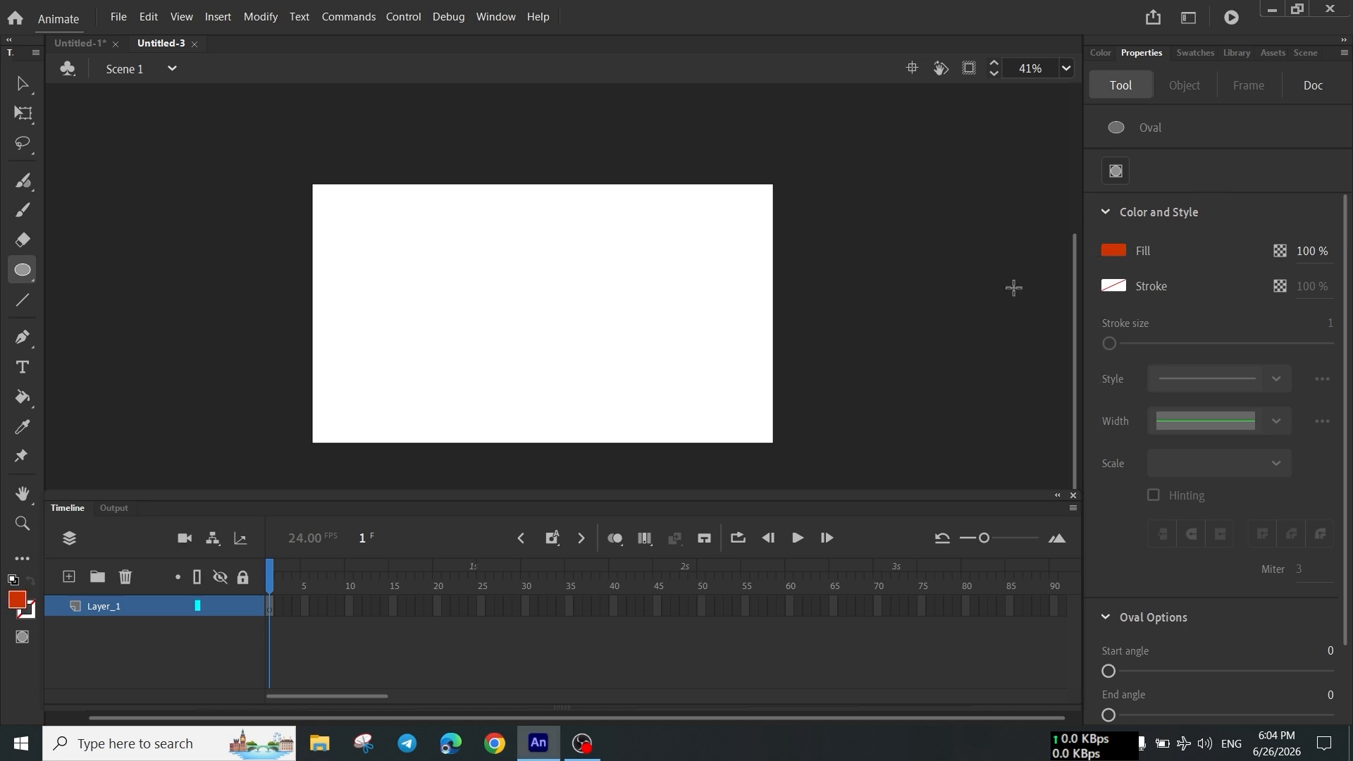
pyautogui.click(1103, 251)
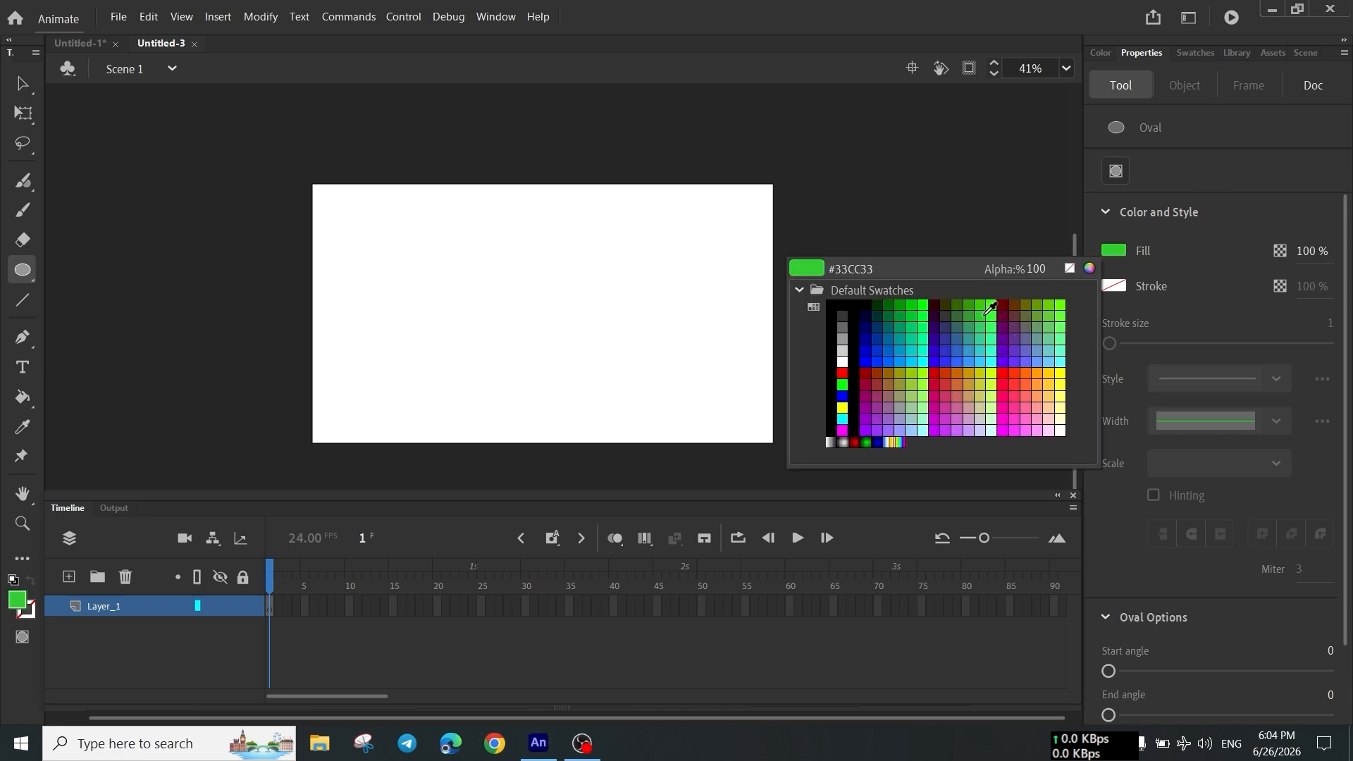
pyautogui.click(987, 354)
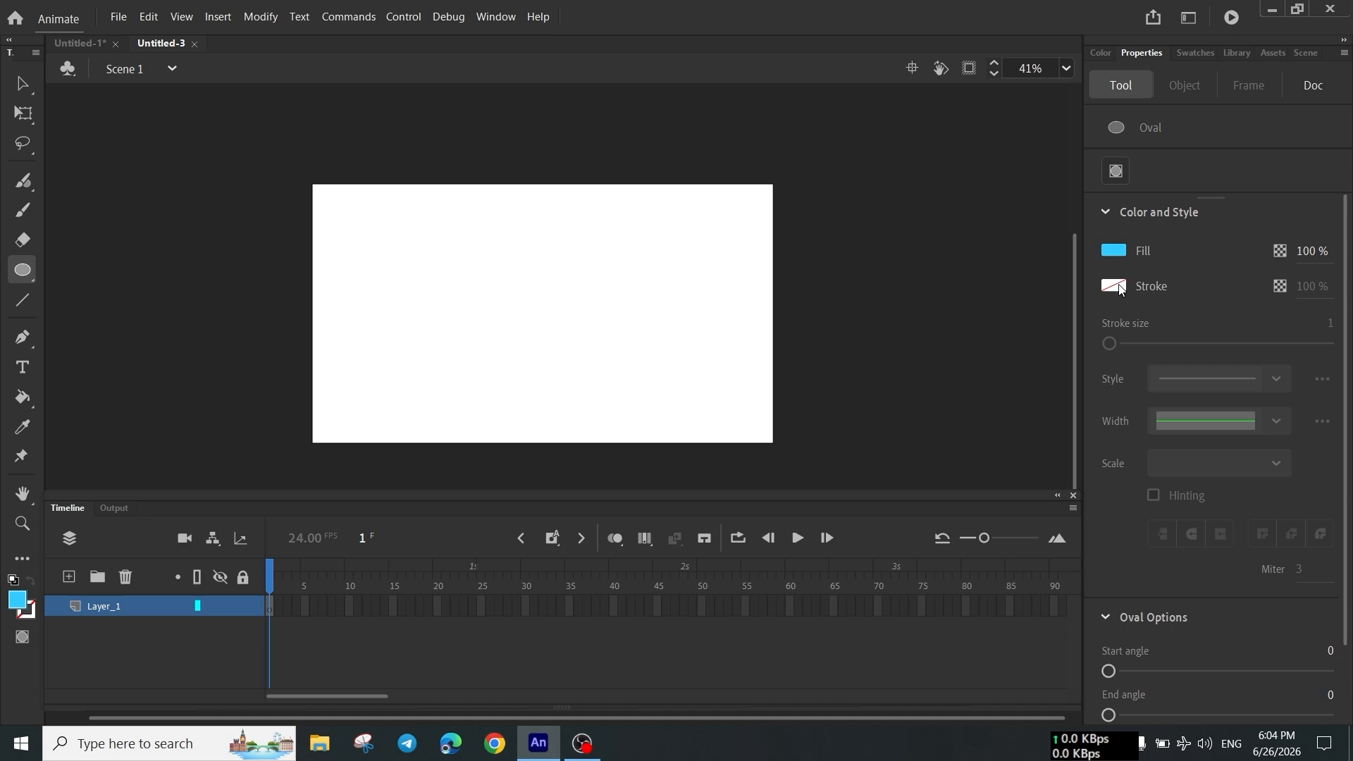
# Set the stroke to none and draw a circle about 160 px wide near the top edge of the stage.
pyautogui.click(1120, 282)
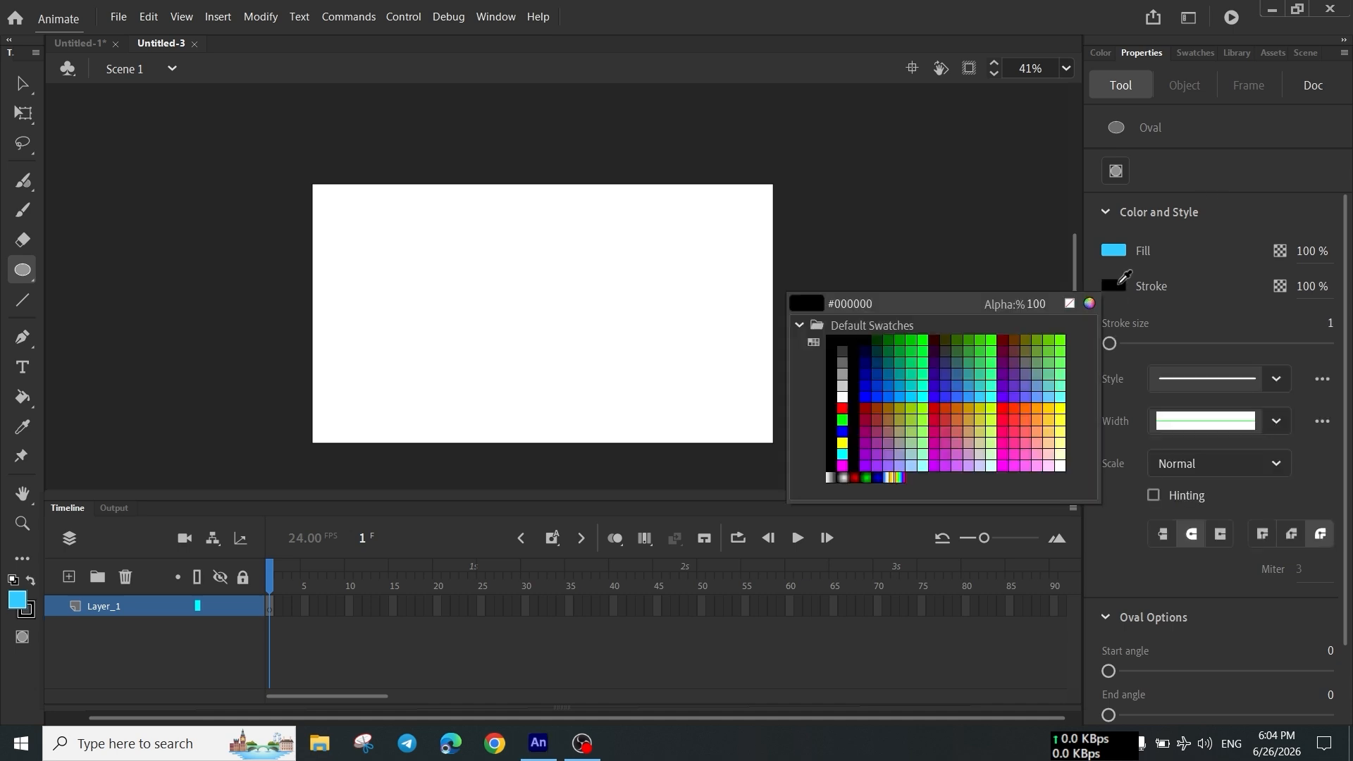
pyautogui.click(1069, 305)
pyautogui.click(1114, 286)
pyautogui.click(1069, 305)
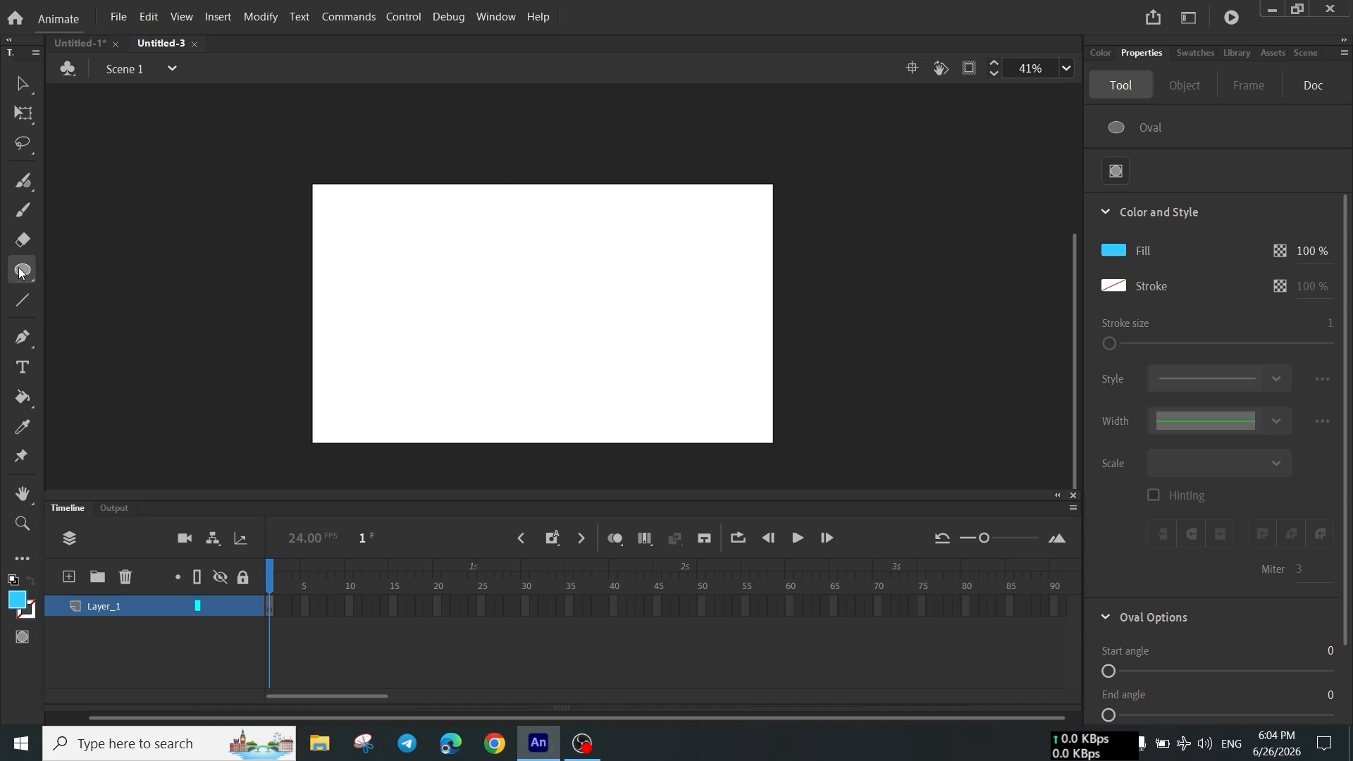
pyautogui.moveTo(500, 185); pyautogui.dragTo(558, 244)
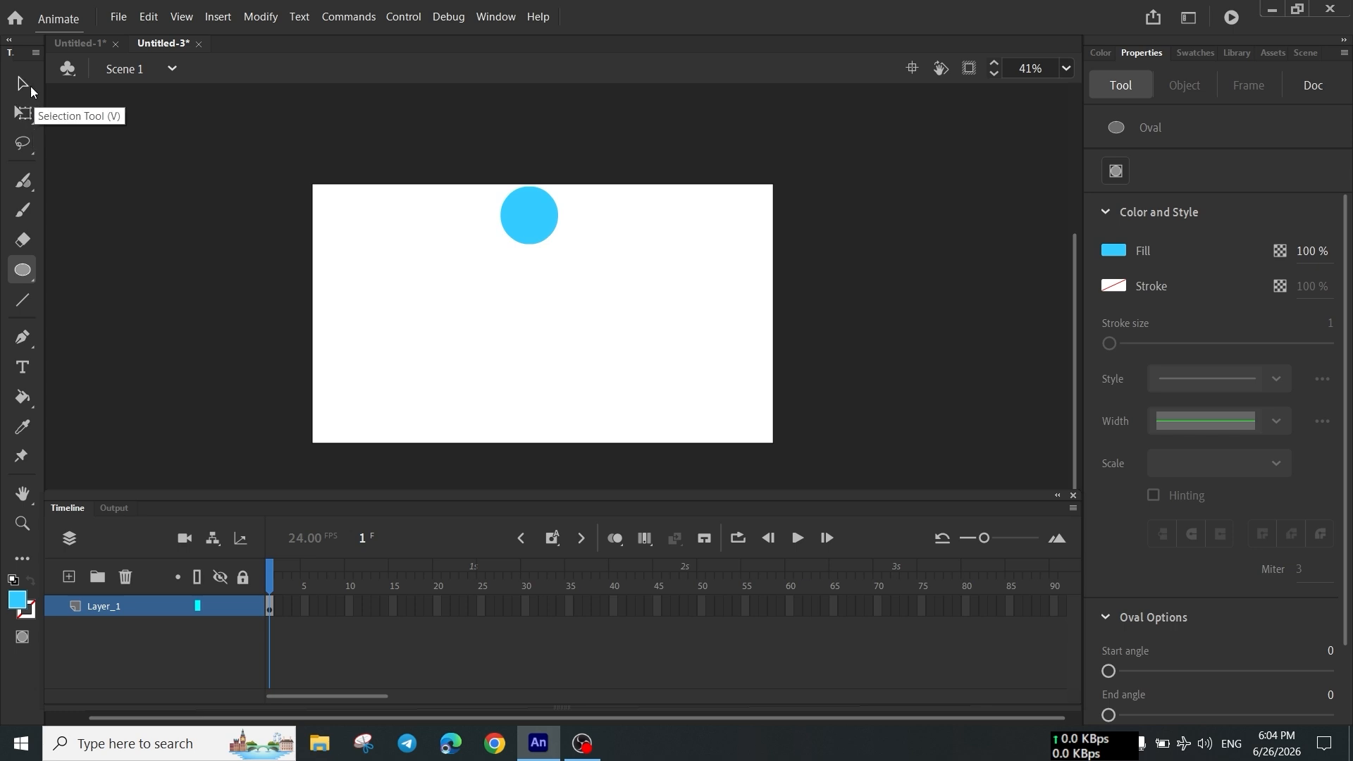
# Move the circle to the horizontal centre of the stage's top edge, at about X 558, Y 7.
pyautogui.click(23, 112)
pyautogui.moveTo(452, 167); pyautogui.dragTo(656, 314)
pyautogui.moveTo(532, 232); pyautogui.dragTo(541, 233)
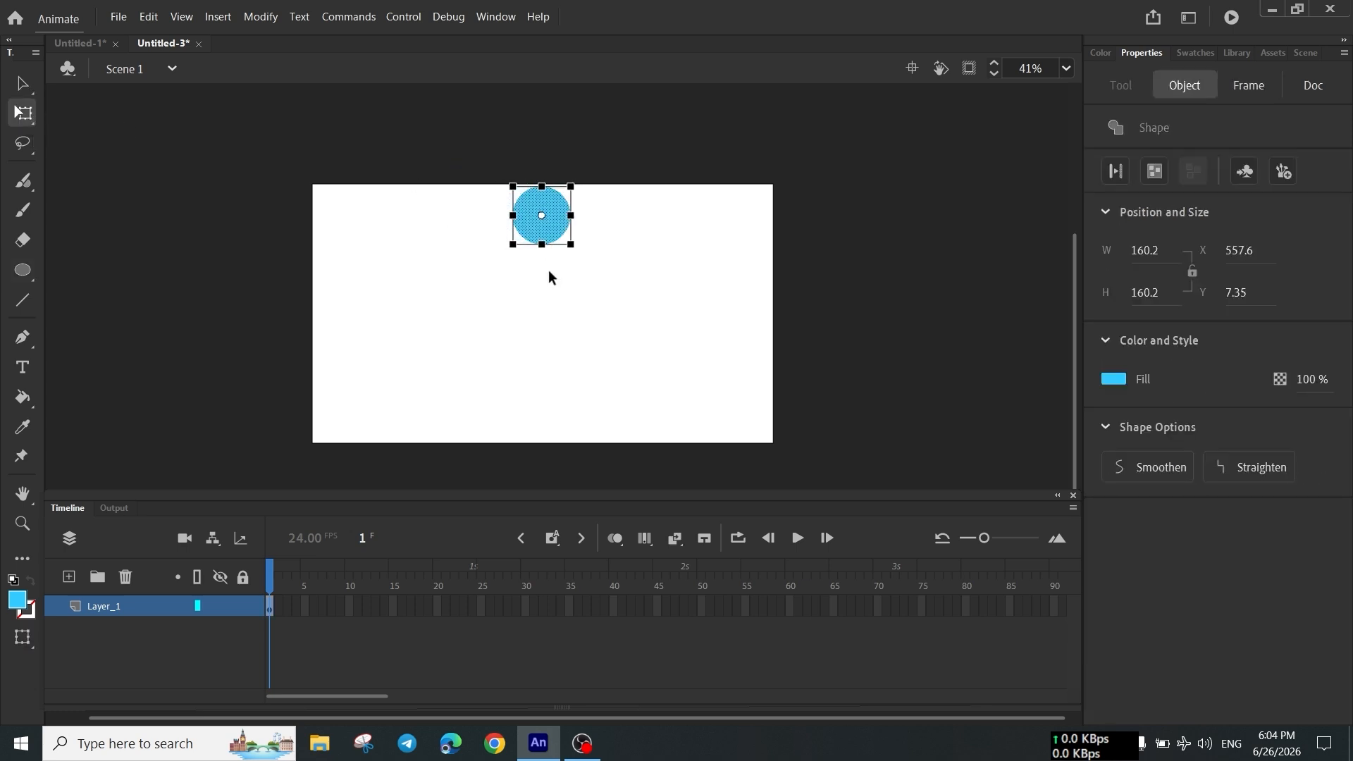
pyautogui.click(633, 263)
pyautogui.moveTo(457, 149); pyautogui.dragTo(624, 252)
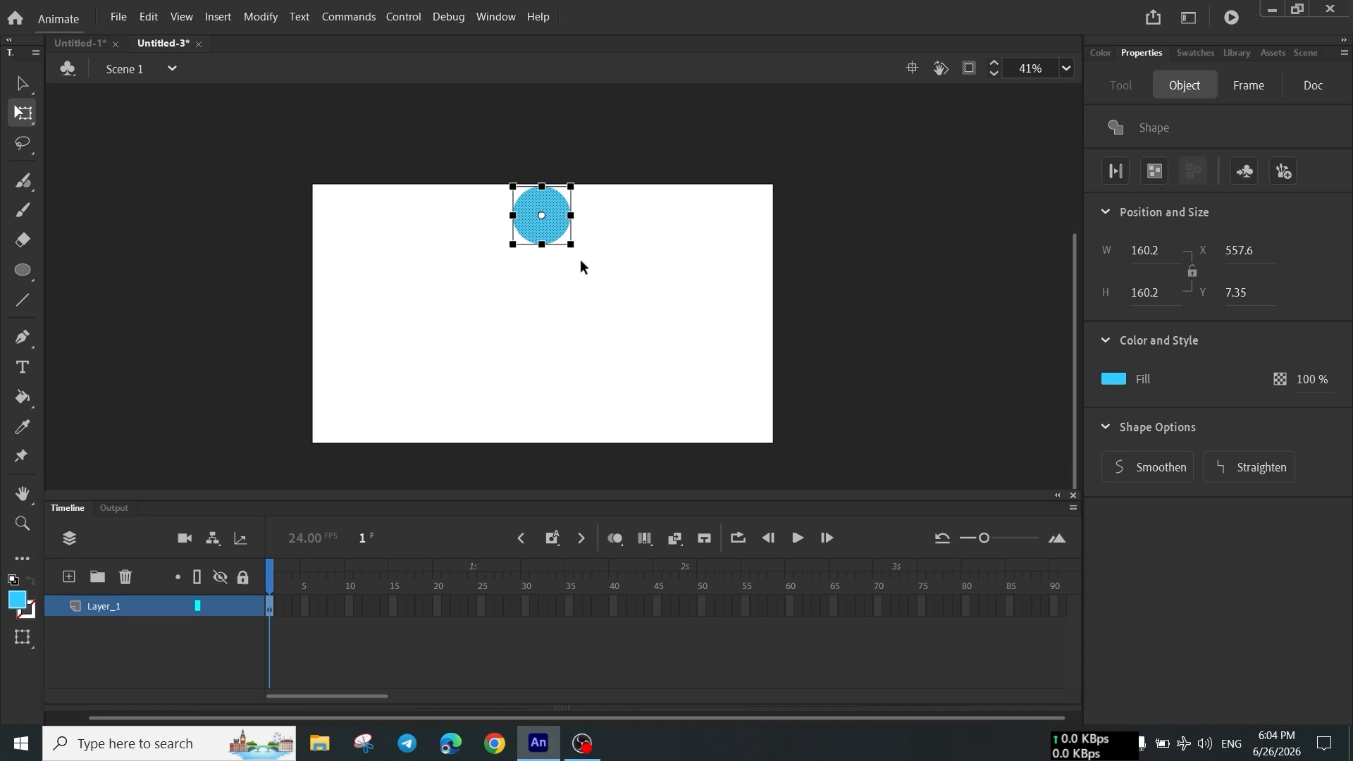
pyautogui.click(562, 341)
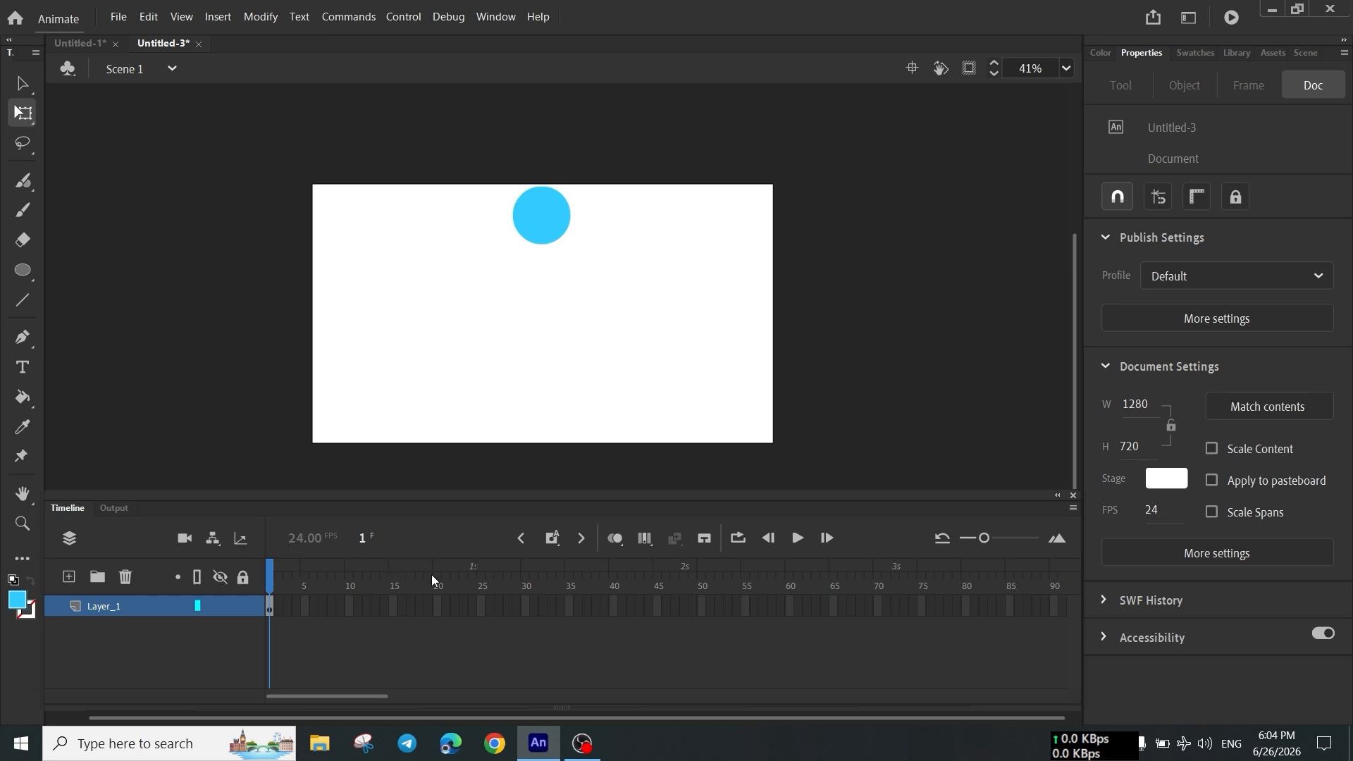
# Extend Layer_1 with frames up to frame 24 and return the playhead to frame 1.
pyautogui.click(472, 606)
pyautogui.press('F5')
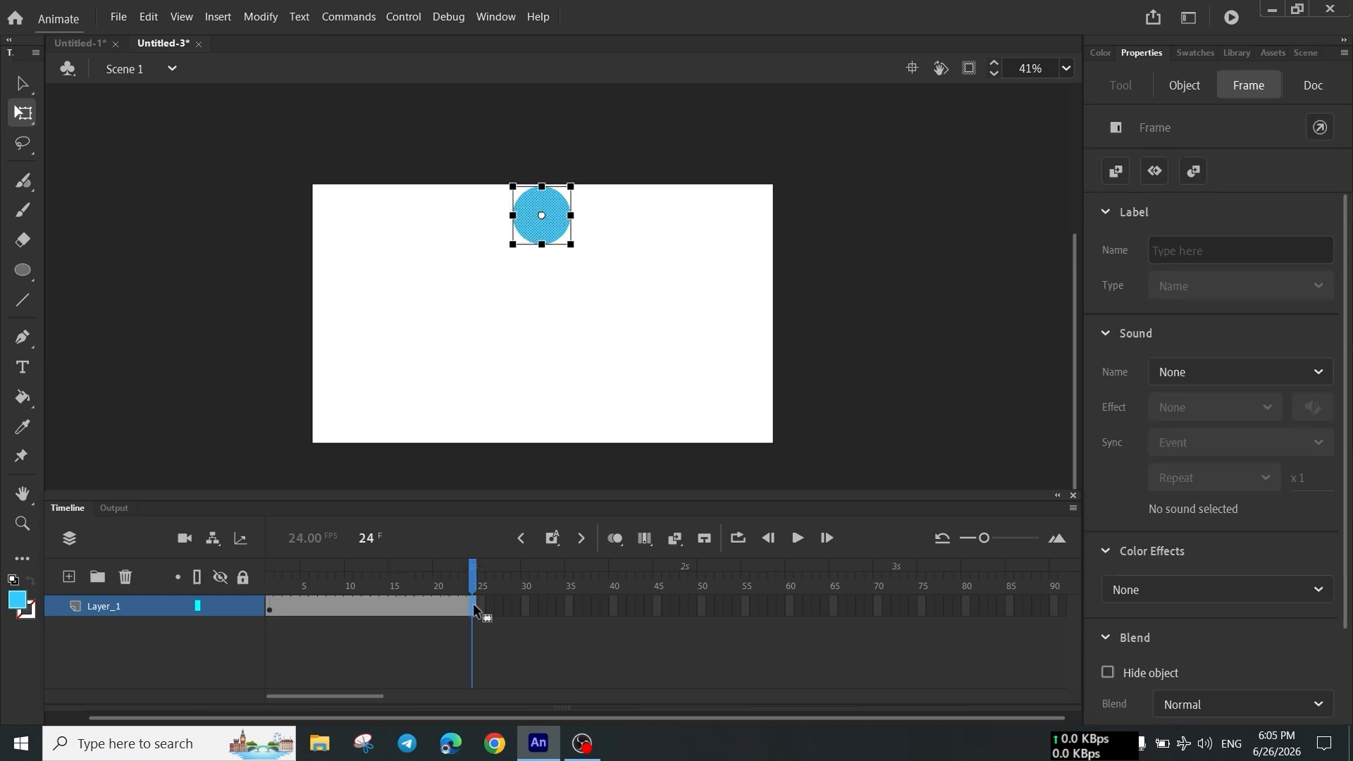
pyautogui.moveTo(472, 564); pyautogui.dragTo(268, 564)
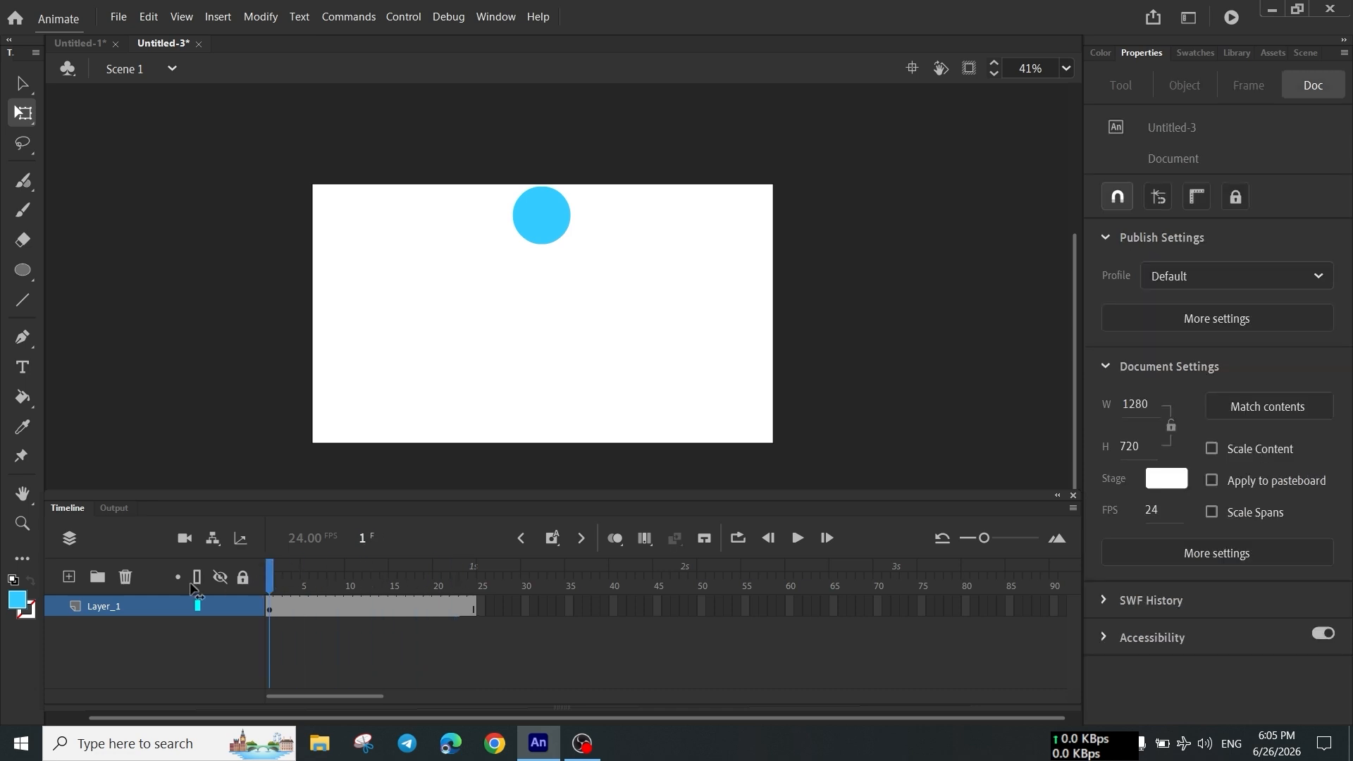
pyautogui.rightClick(532, 202)
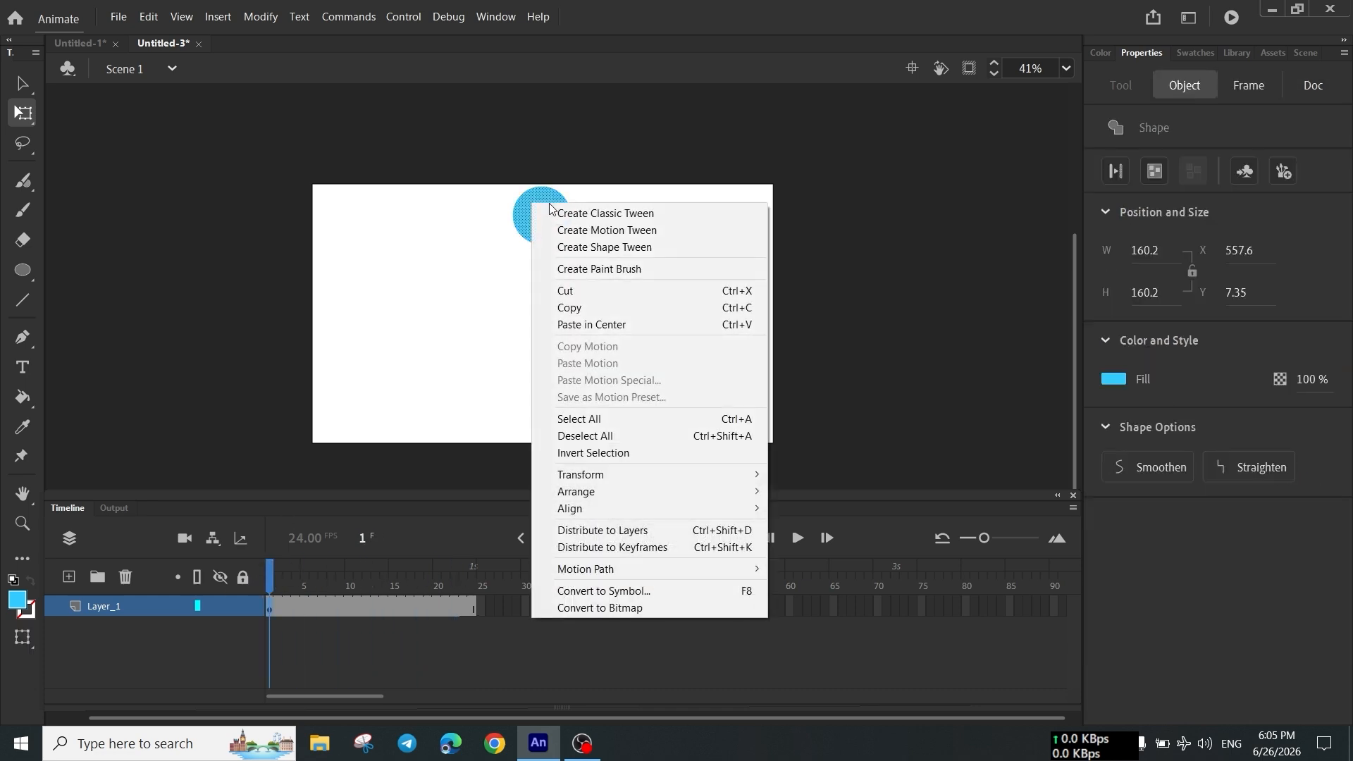
pyautogui.click(453, 333)
pyautogui.click(457, 604)
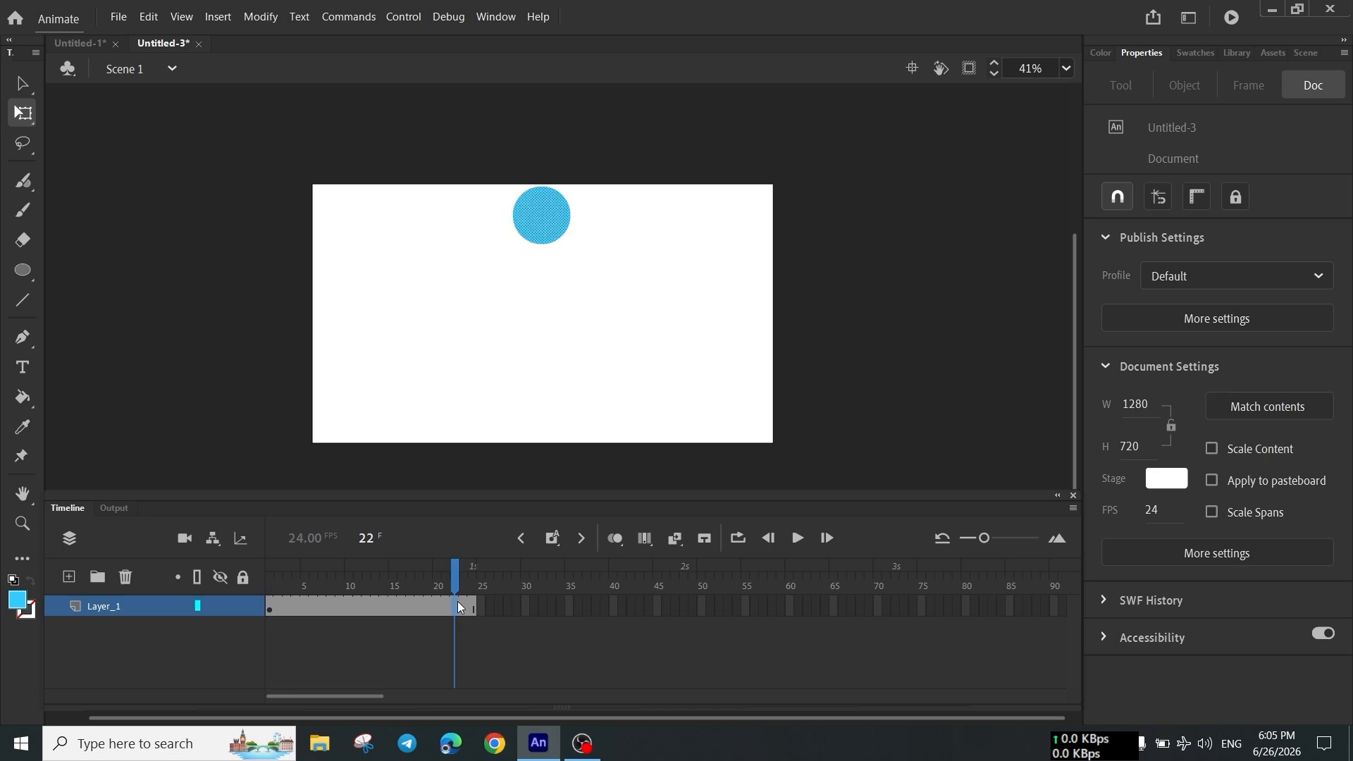
pyautogui.rightClick(458, 605)
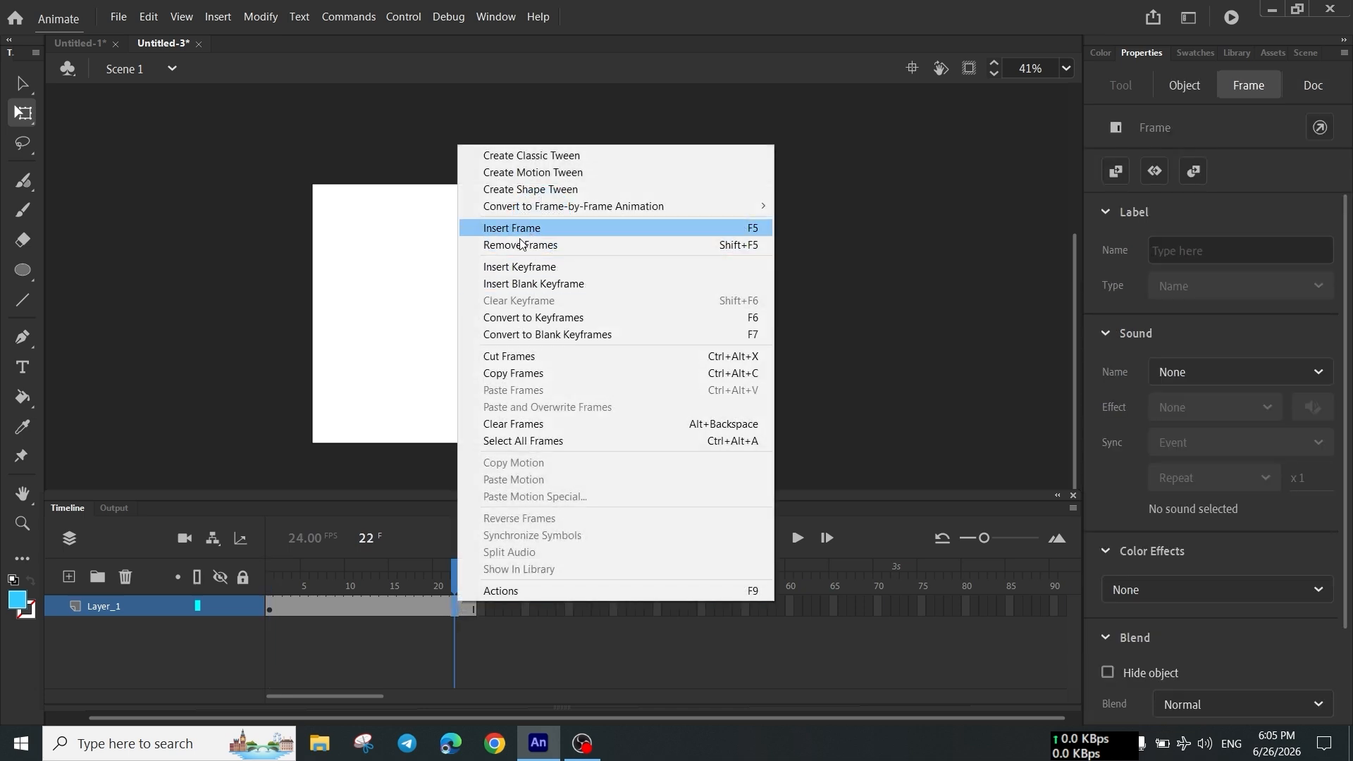
pyautogui.click(360, 582)
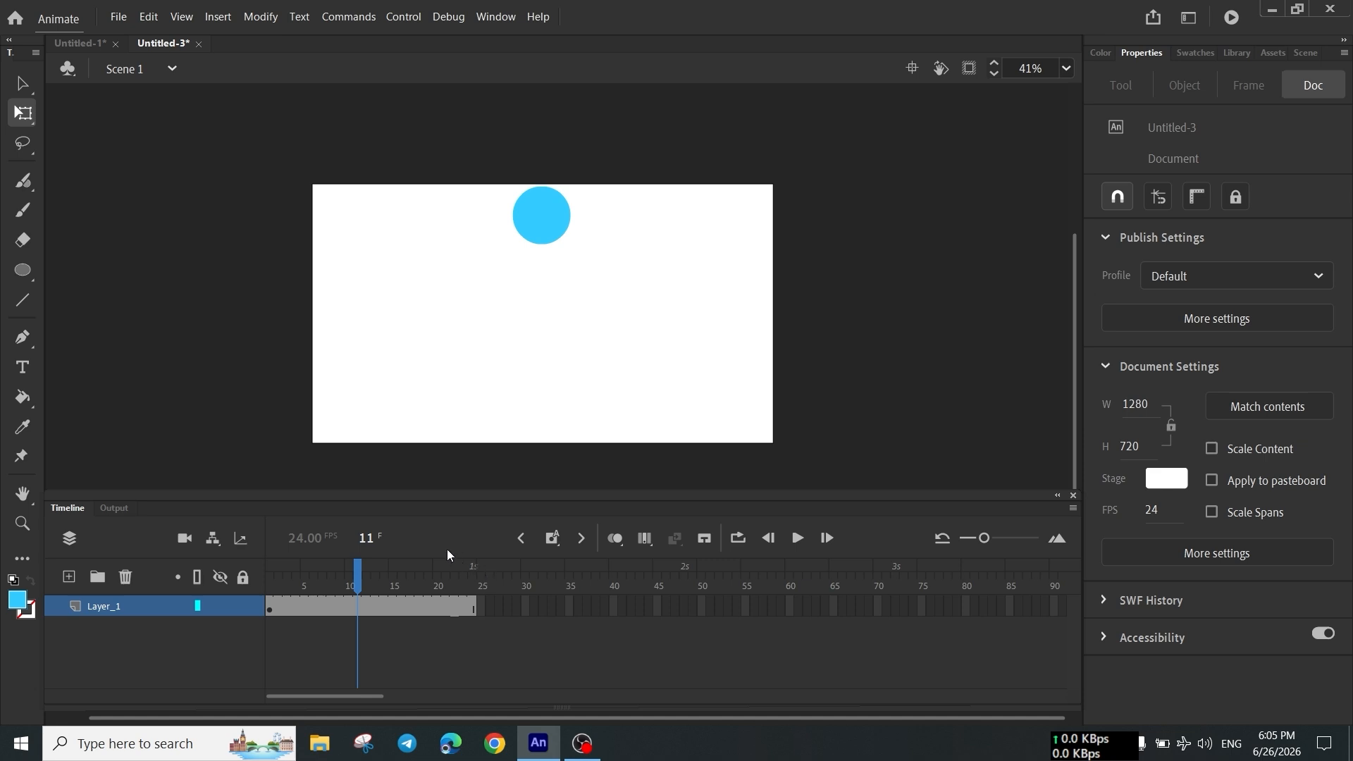
pyautogui.moveTo(475, 562); pyautogui.dragTo(269, 599)
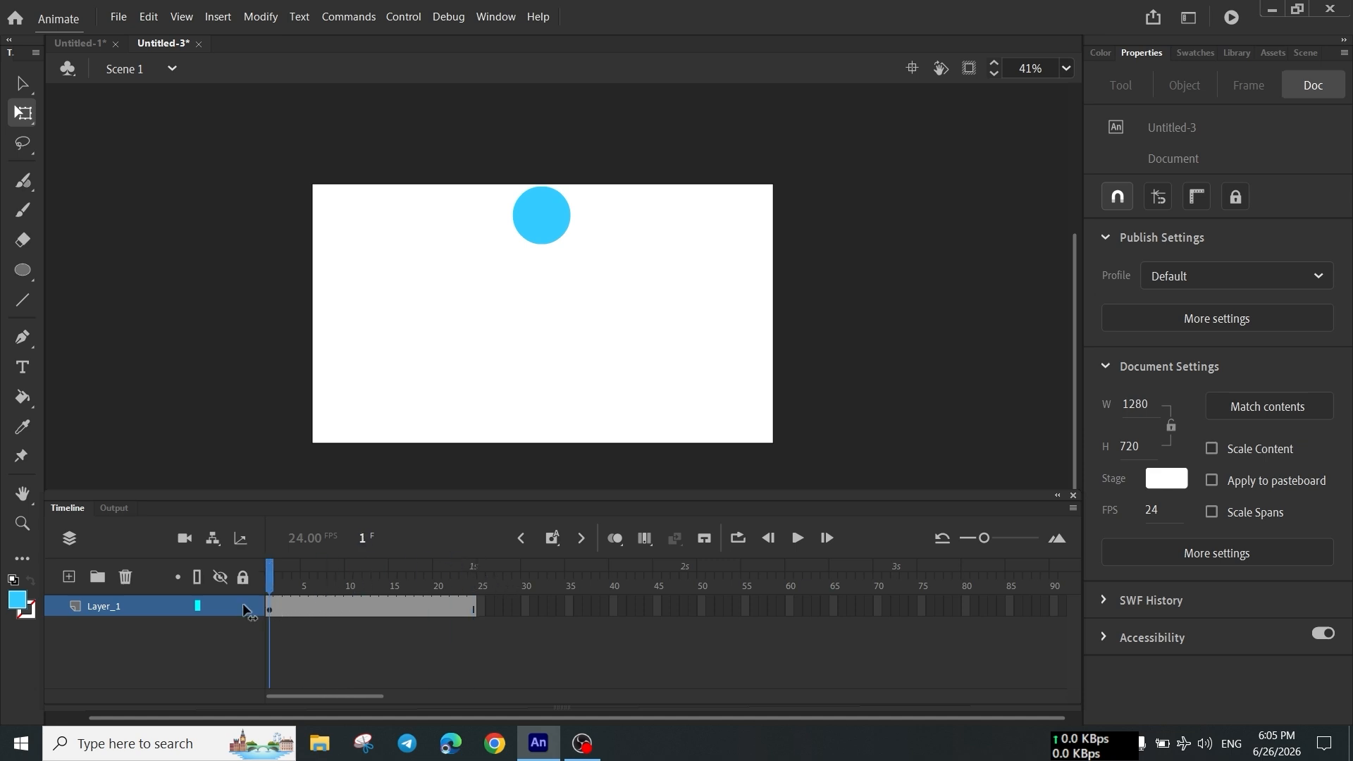
pyautogui.moveTo(471, 130); pyautogui.dragTo(599, 330)
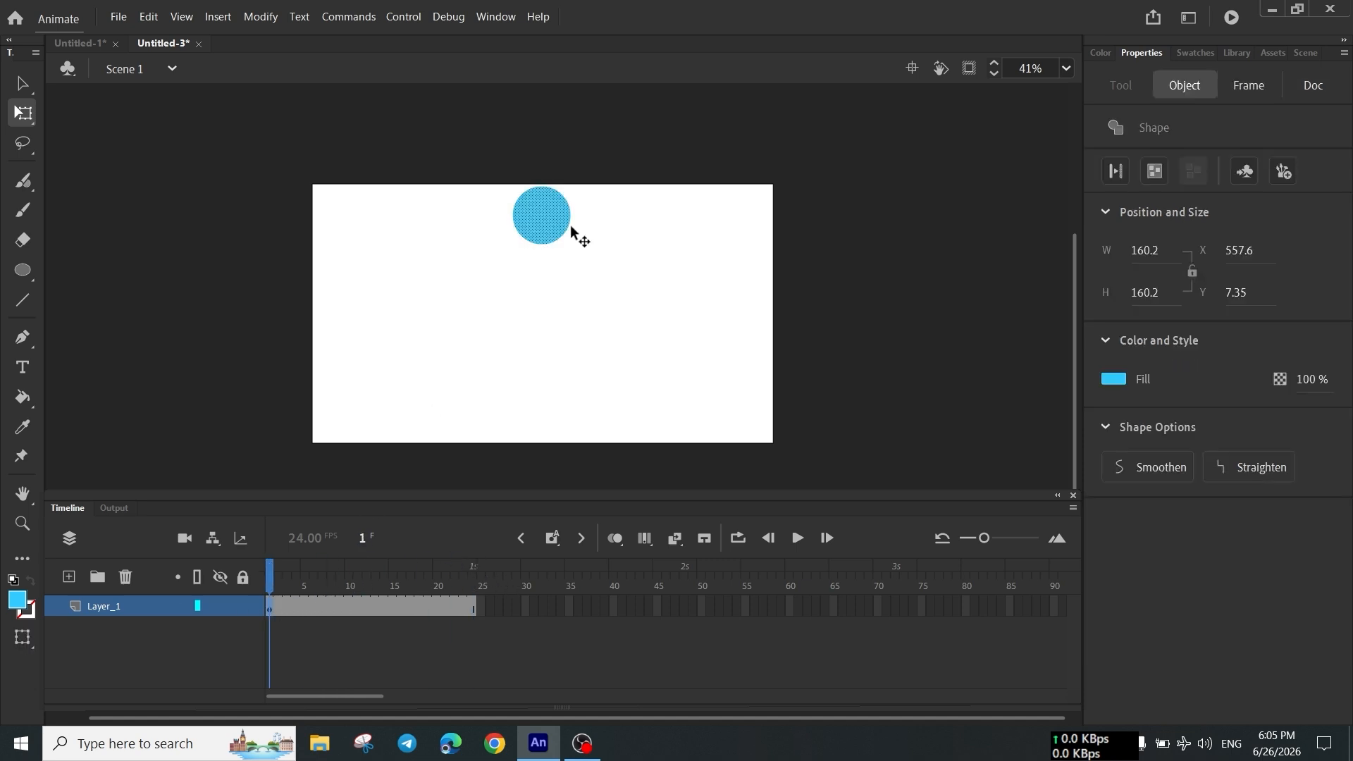
pyautogui.click(554, 243)
# At frame 12, move the circle straight down to the stage's bottom edge, at about Y 558.
pyautogui.moveTo(277, 573); pyautogui.dragTo(366, 579)
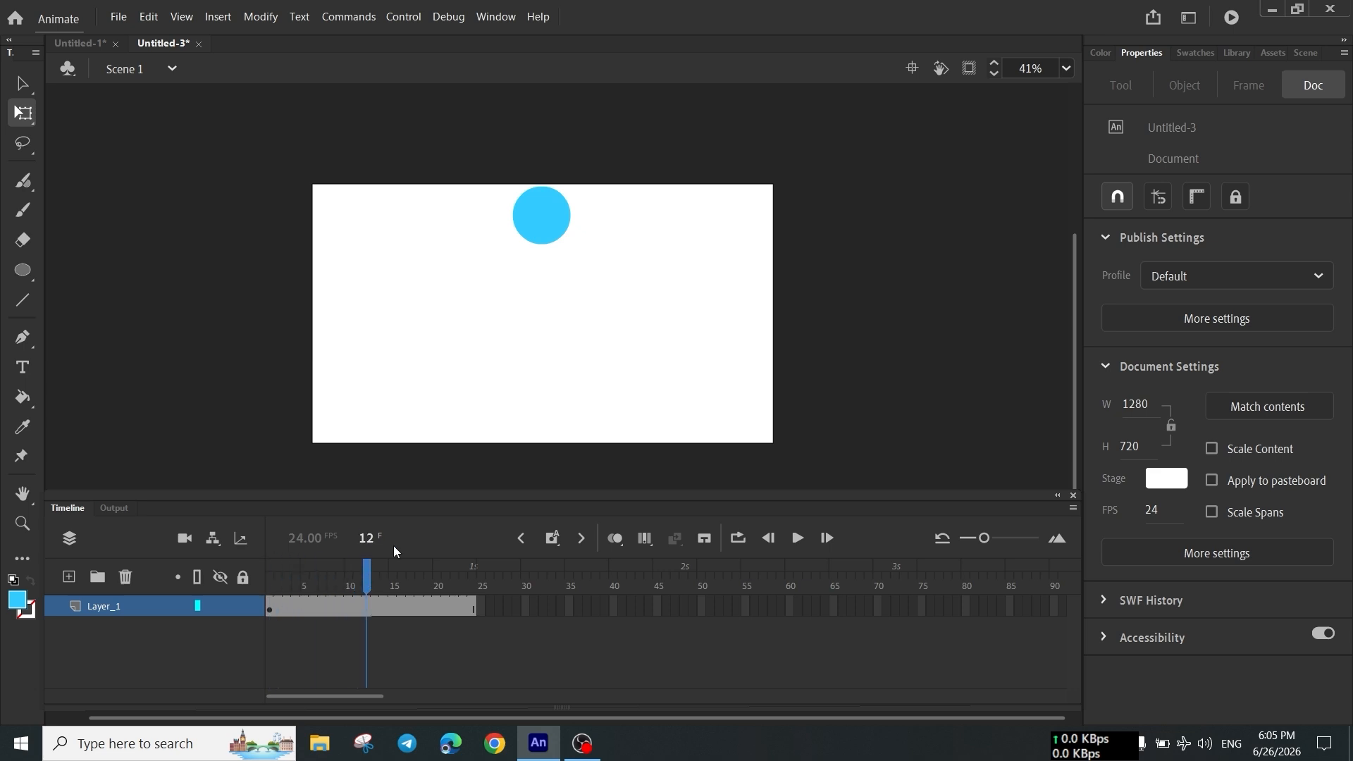
pyautogui.click(544, 221)
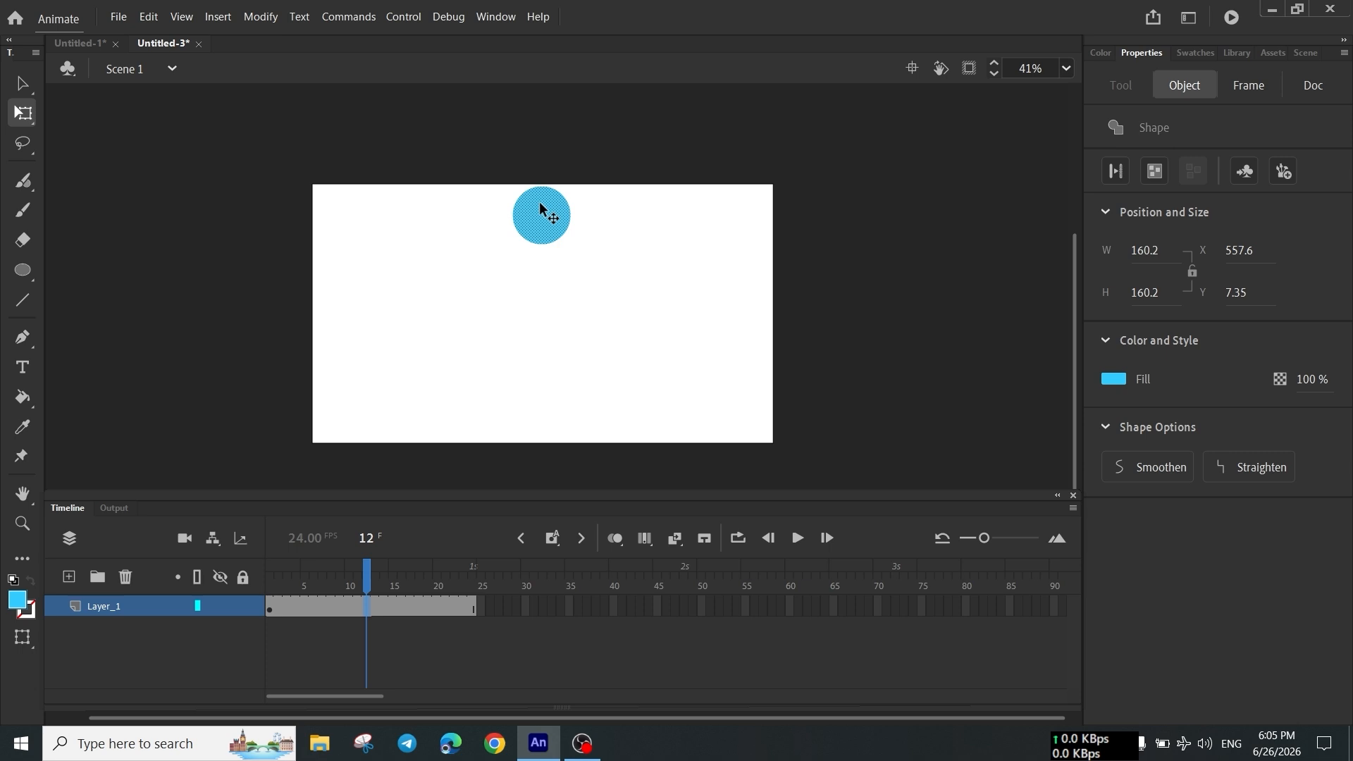
pyautogui.moveTo(540, 209); pyautogui.dragTo(547, 407)
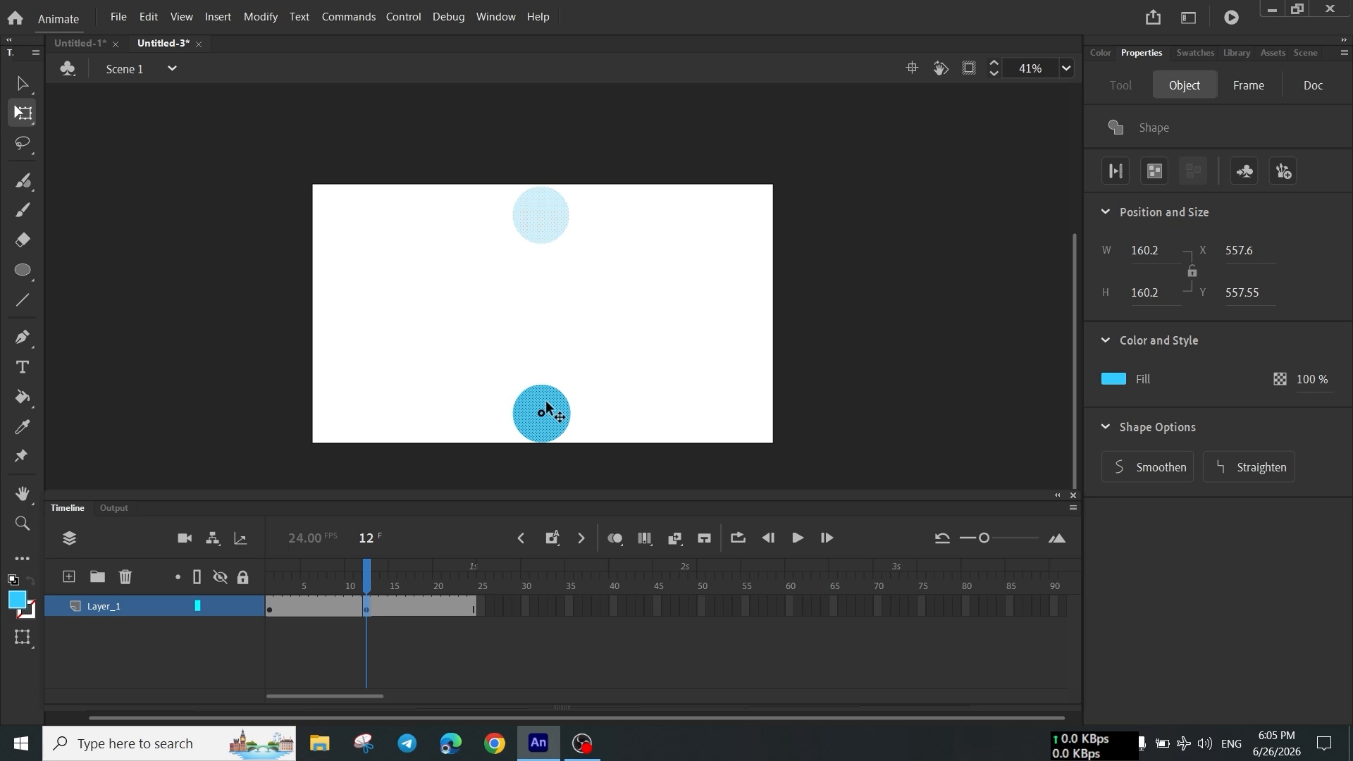
# Play the timeline from frame 1 to preview the circle's change of position.
pyautogui.click(370, 568)
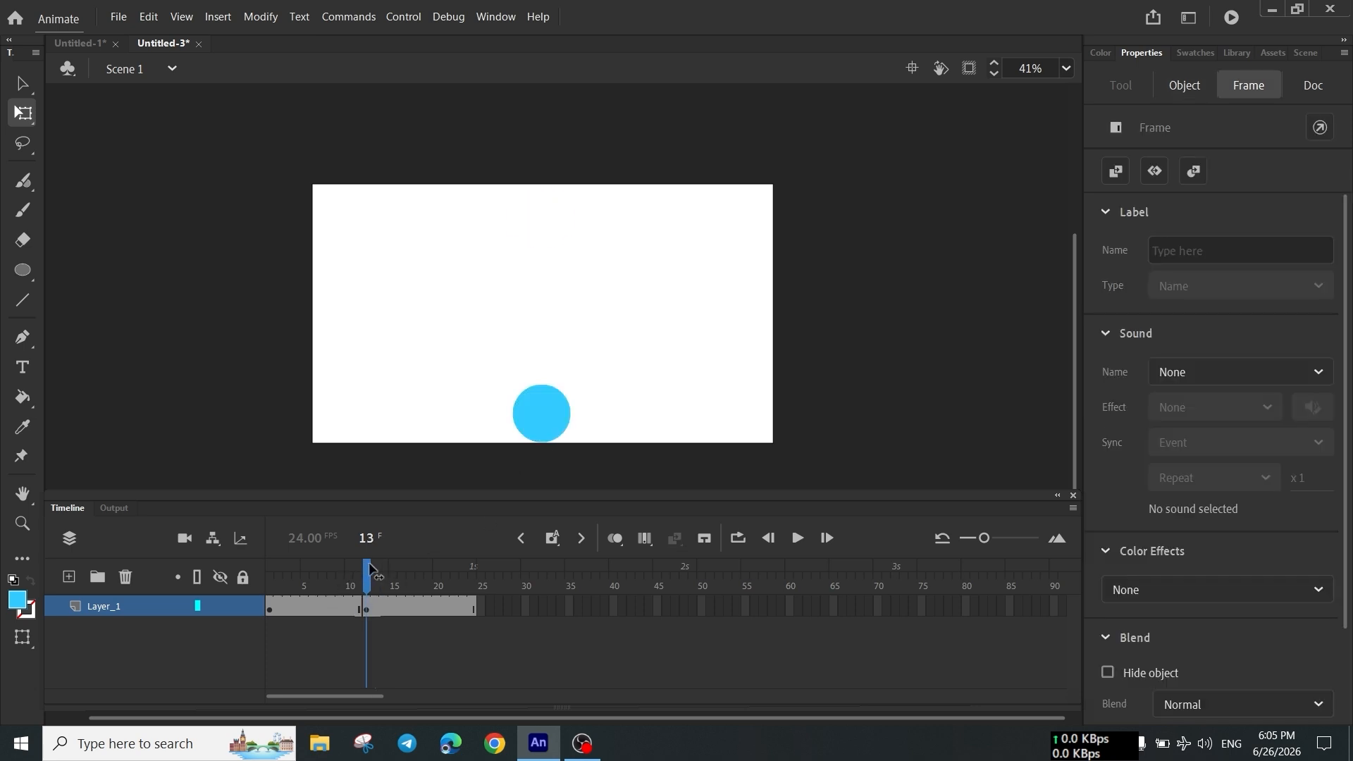
pyautogui.moveTo(371, 568); pyautogui.dragTo(269, 568)
pyautogui.hotkey('ctrl', 'a')
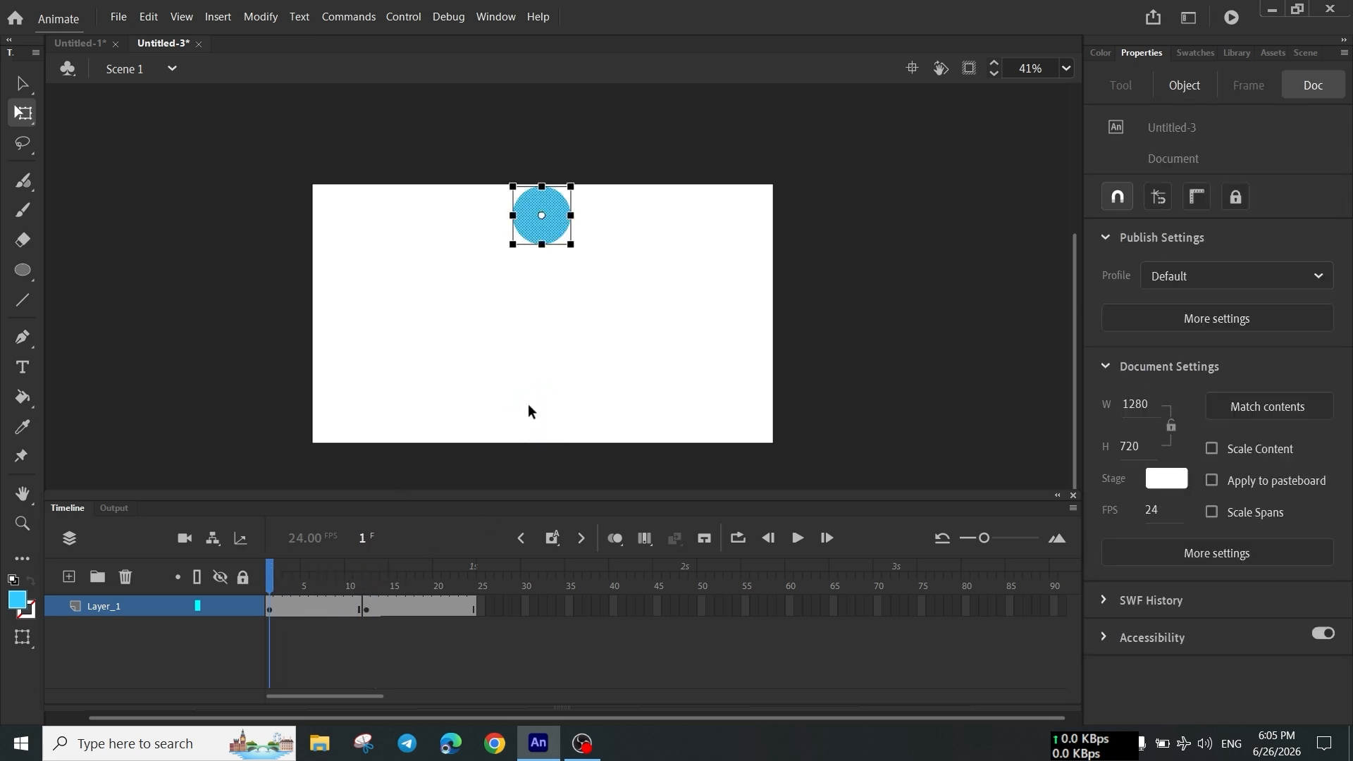
pyautogui.click(798, 537)
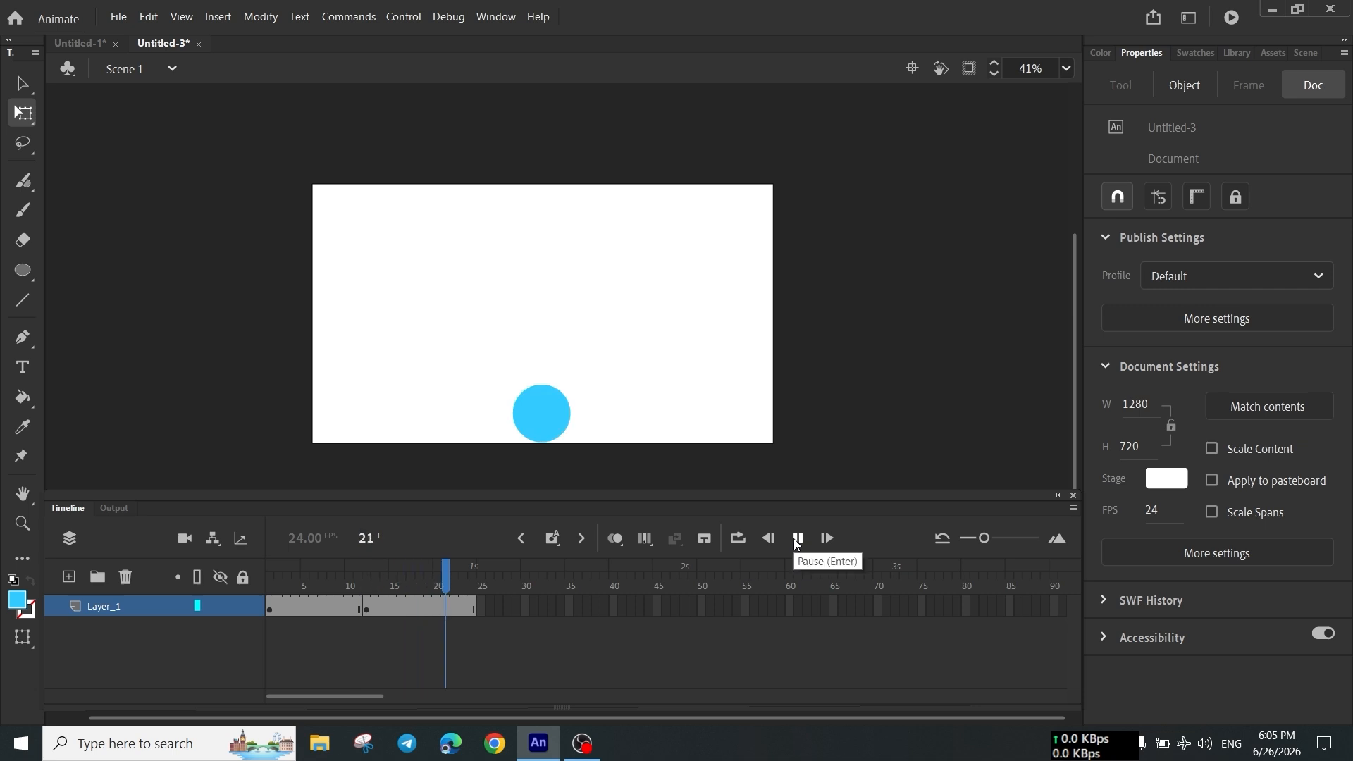
pyautogui.click(538, 411)
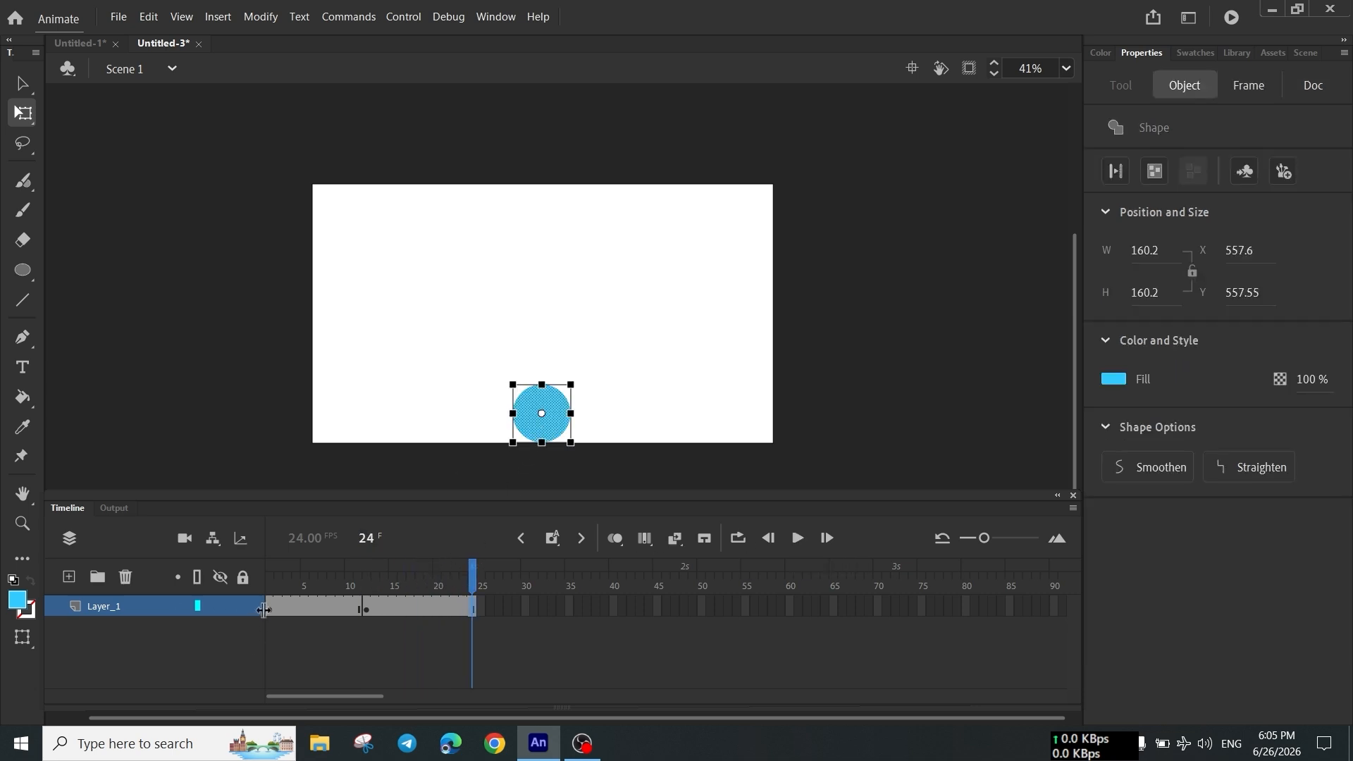
# Copy the circle's keyframe at frame 1 and paste it at frame 24 of Layer_1.
pyautogui.click(268, 605)
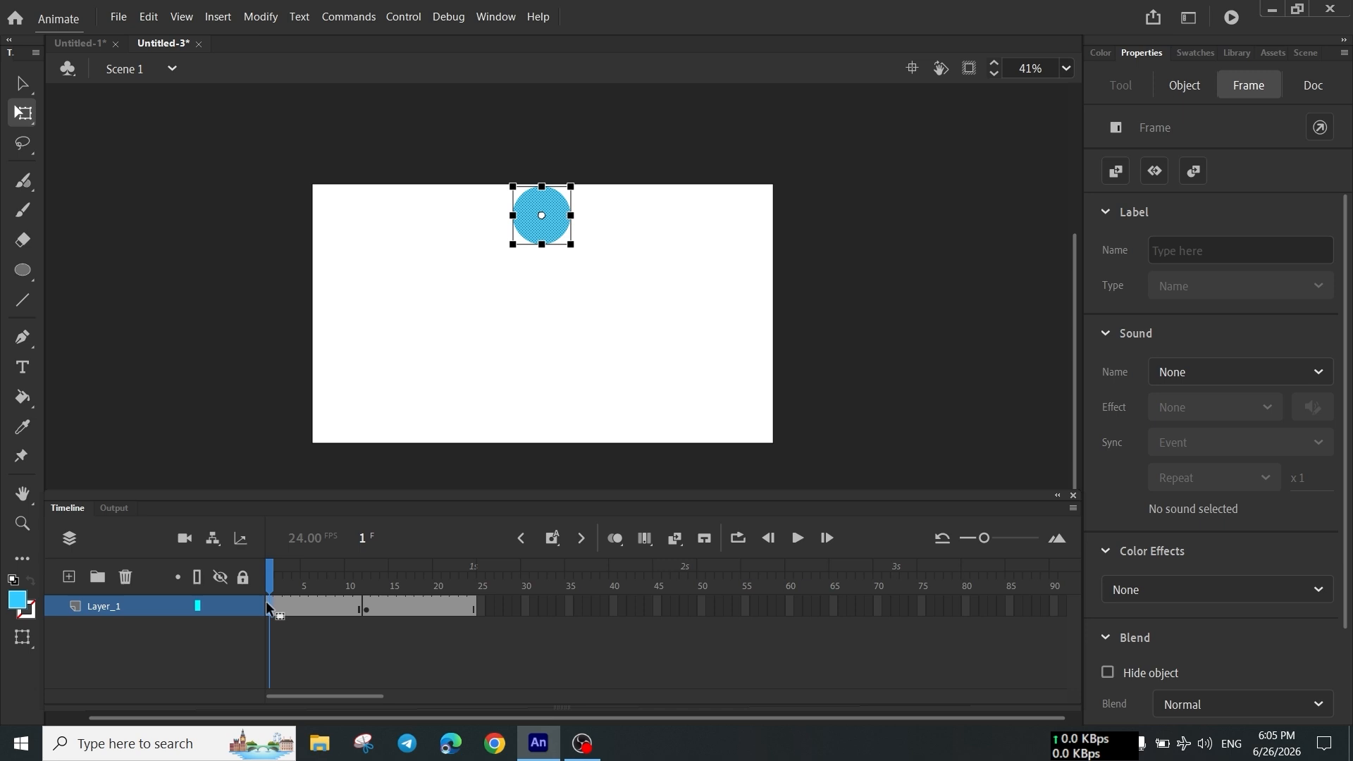
pyautogui.rightClick(266, 603)
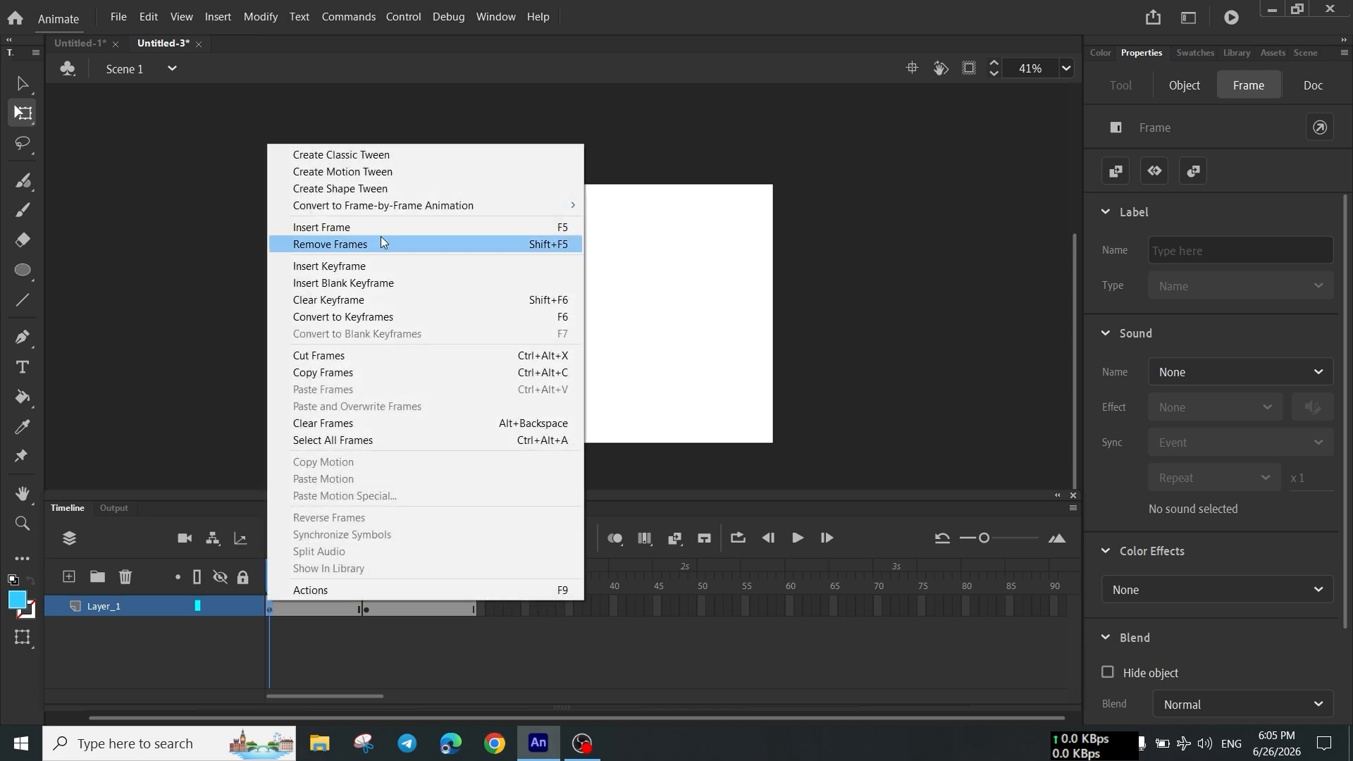
pyautogui.click(321, 372)
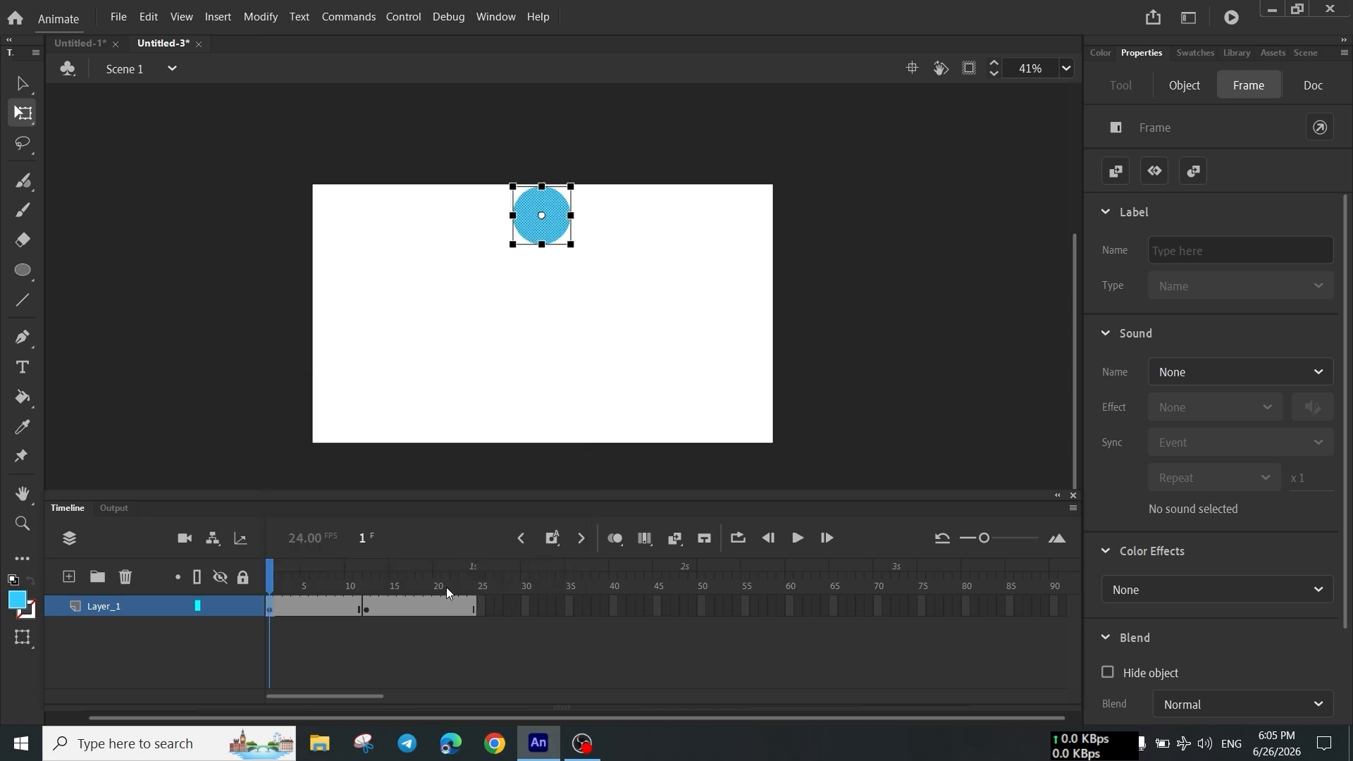
pyautogui.click(471, 570)
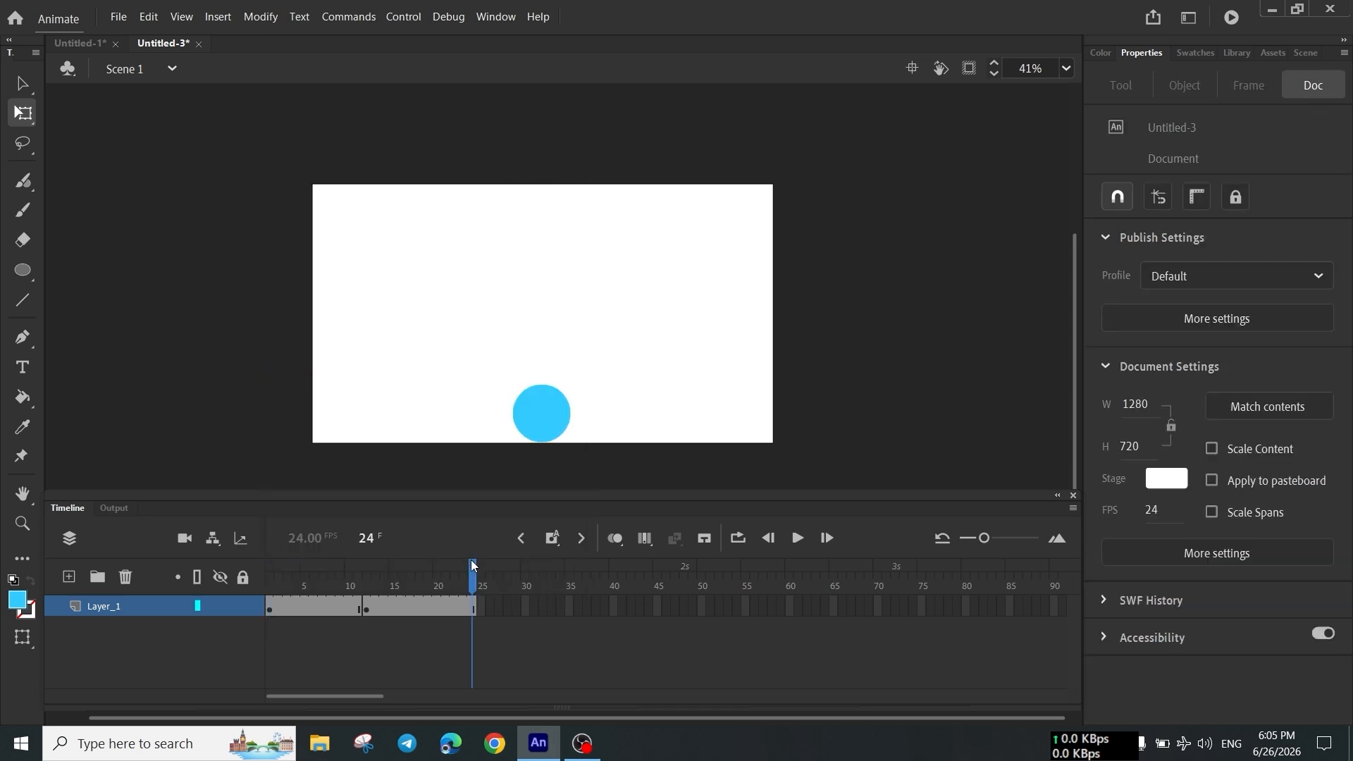
pyautogui.rightClick(475, 604)
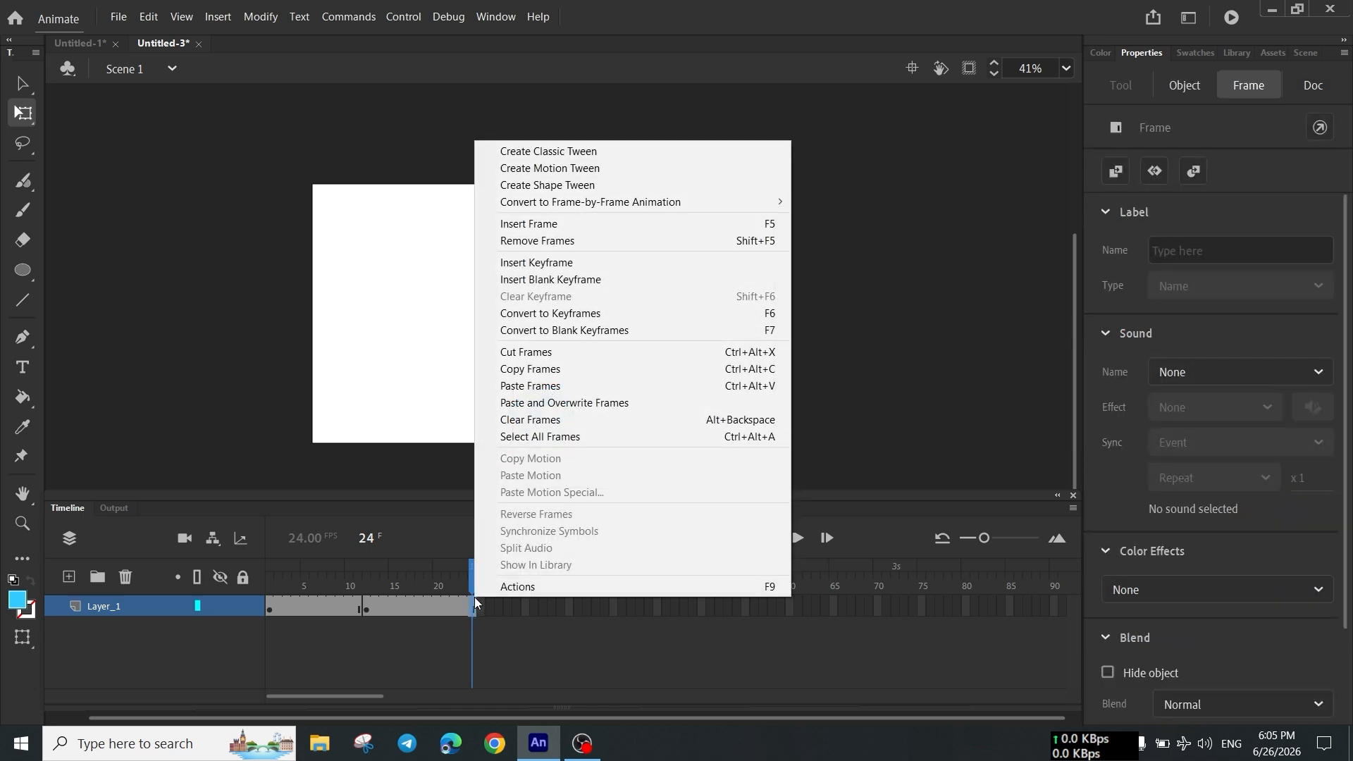
pyautogui.click(529, 386)
pyautogui.moveTo(470, 566)
pyautogui.mouseDown()
pyautogui.moveTo(268, 568)
pyautogui.moveTo(472, 570)
pyautogui.mouseUp()
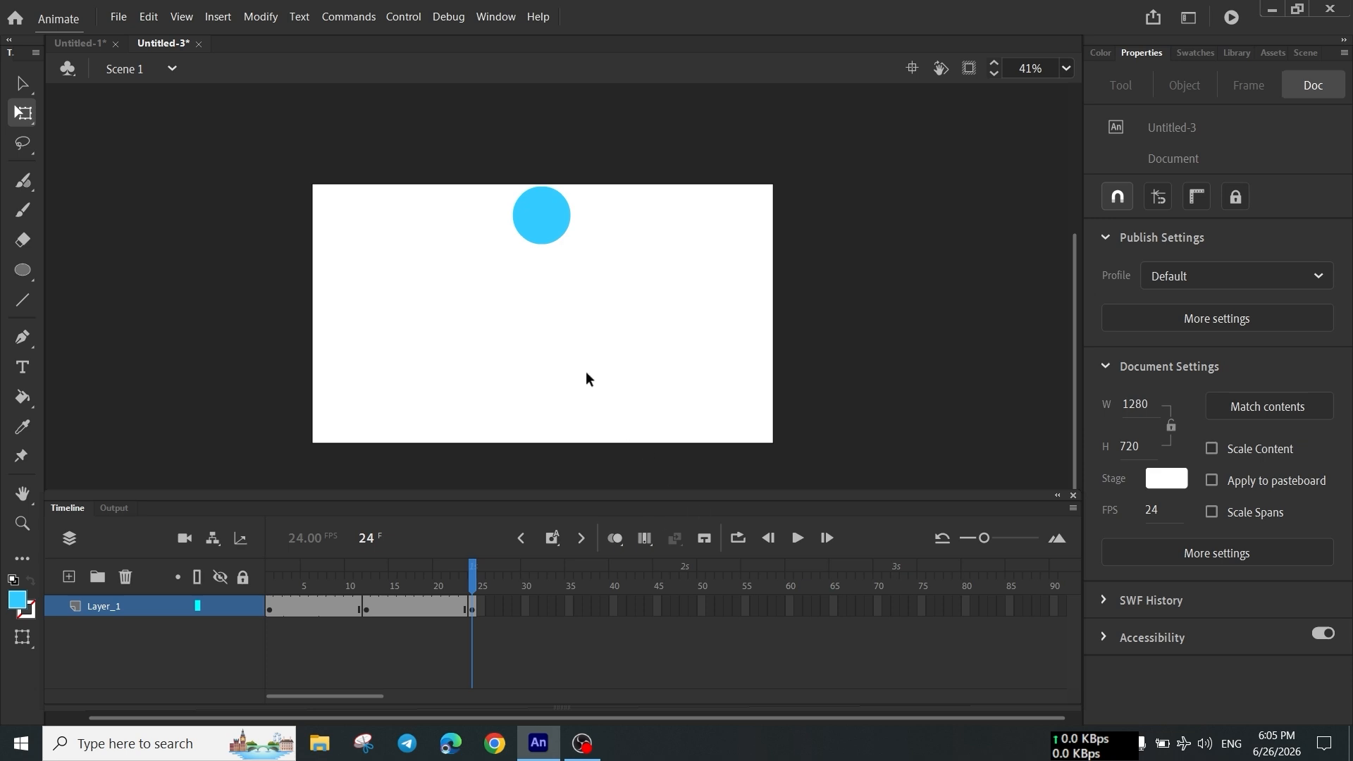
pyautogui.press('Return')
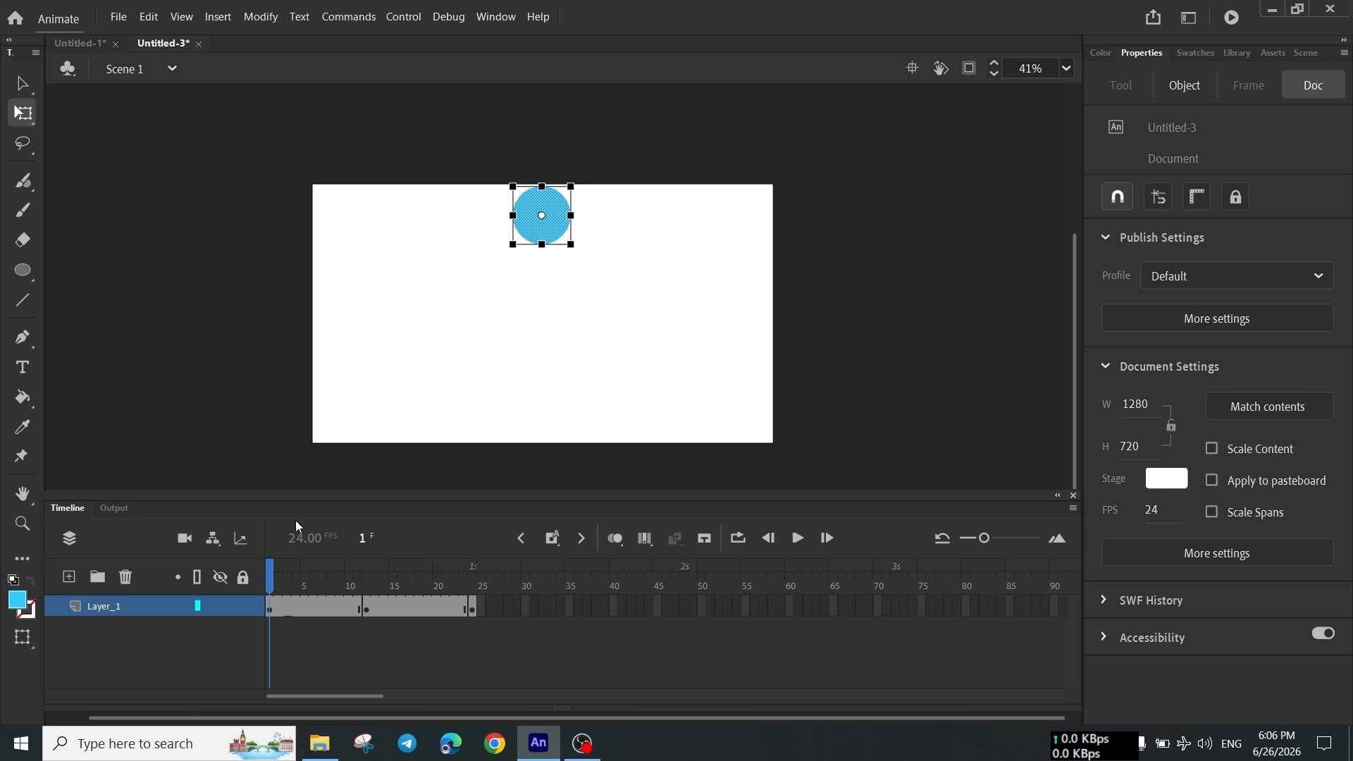
# Create a classic tween between frames 1 and 12, accepting the symbol conversion, and preview it from frame 1.
pyautogui.click(287, 570)
pyautogui.moveTo(289, 597); pyautogui.dragTo(255, 586)
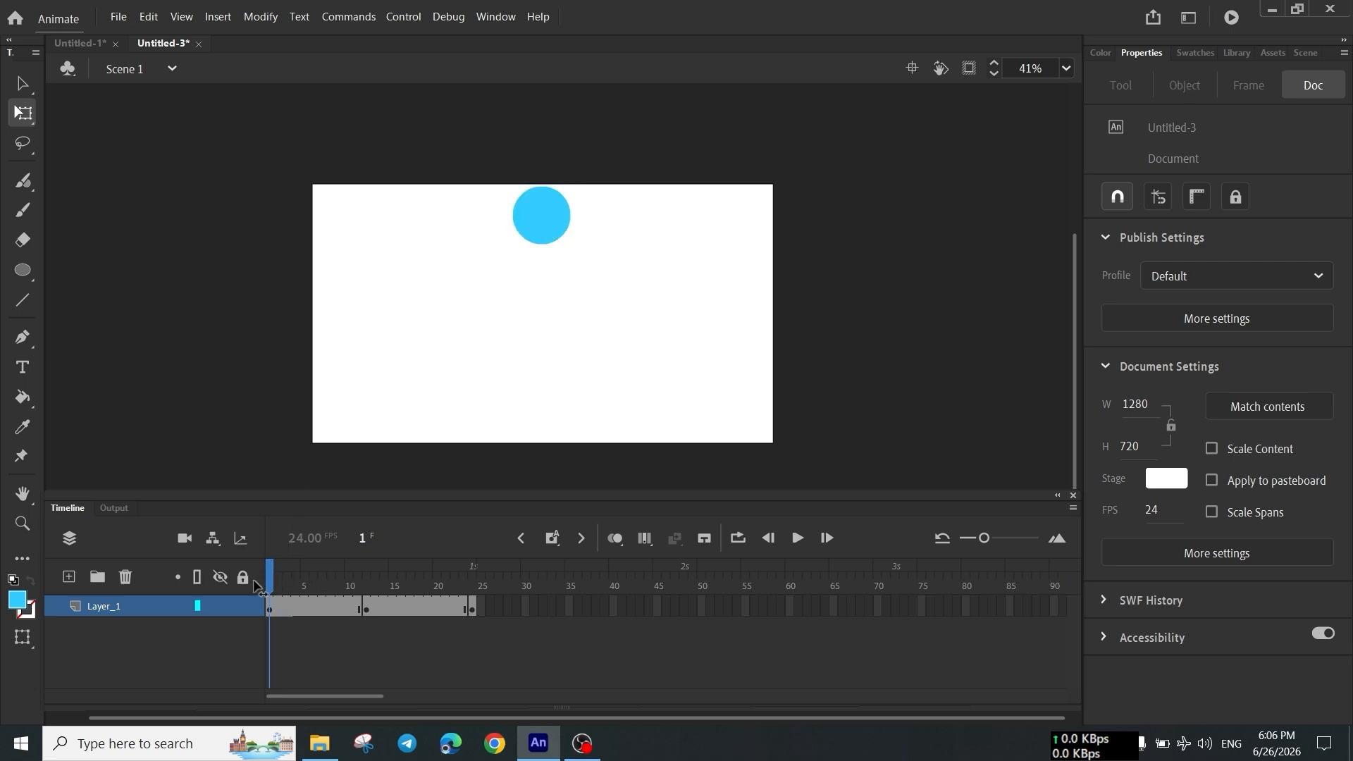
pyautogui.click(287, 585)
pyautogui.click(285, 601)
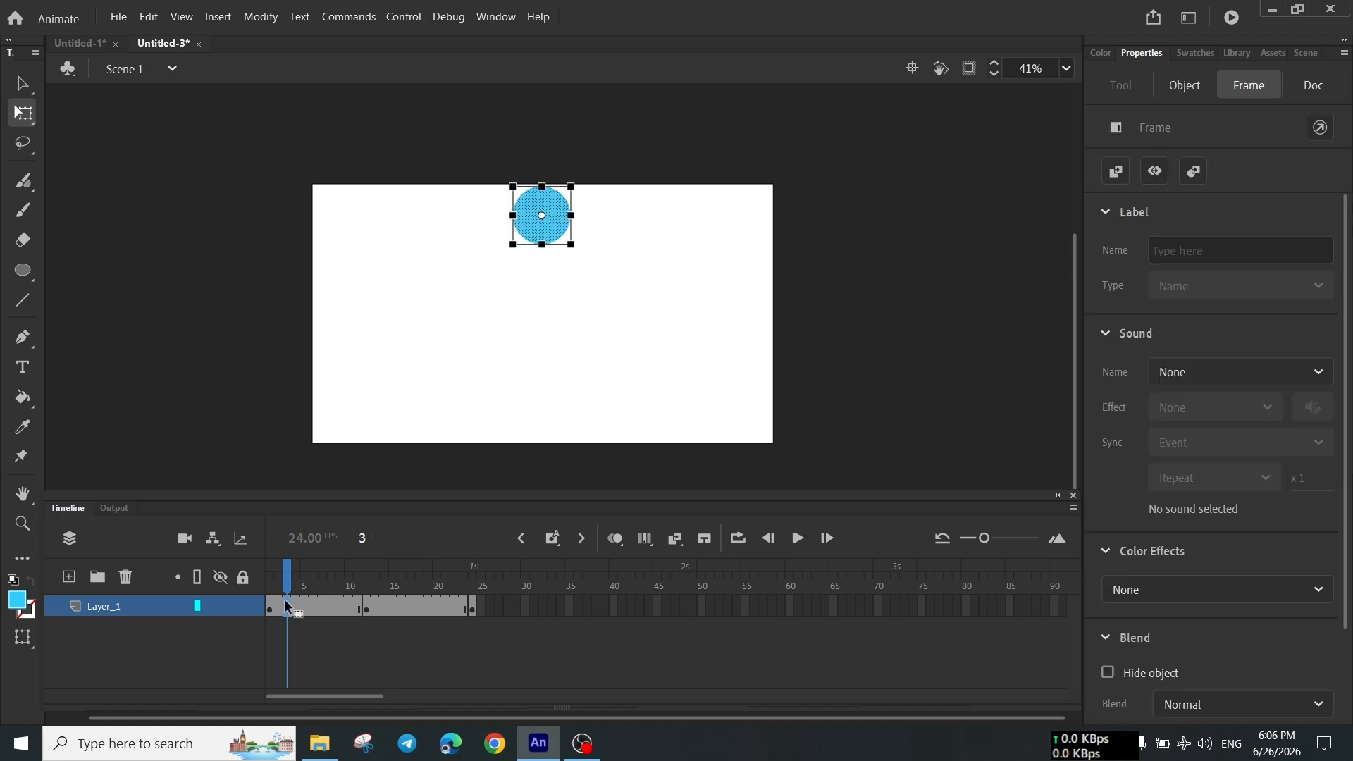
pyautogui.rightClick(285, 599)
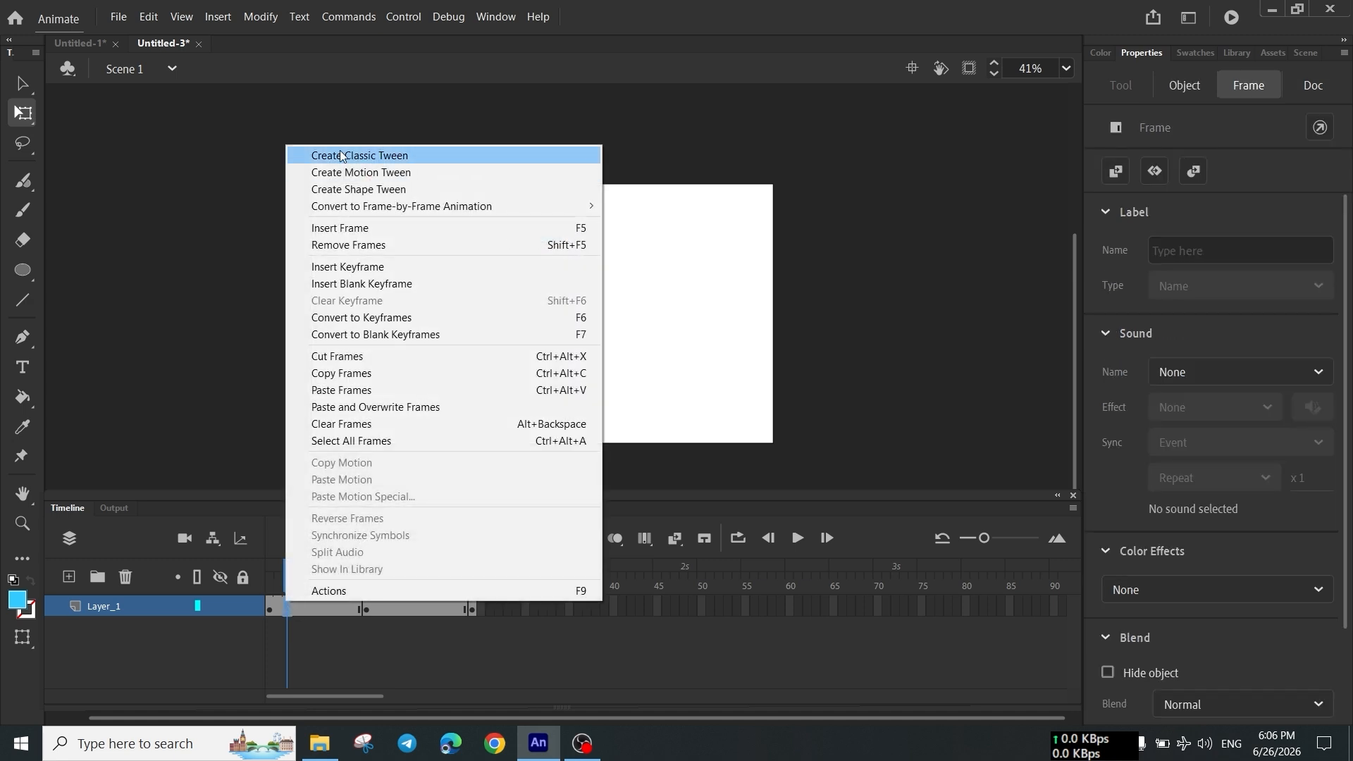
pyautogui.click(396, 156)
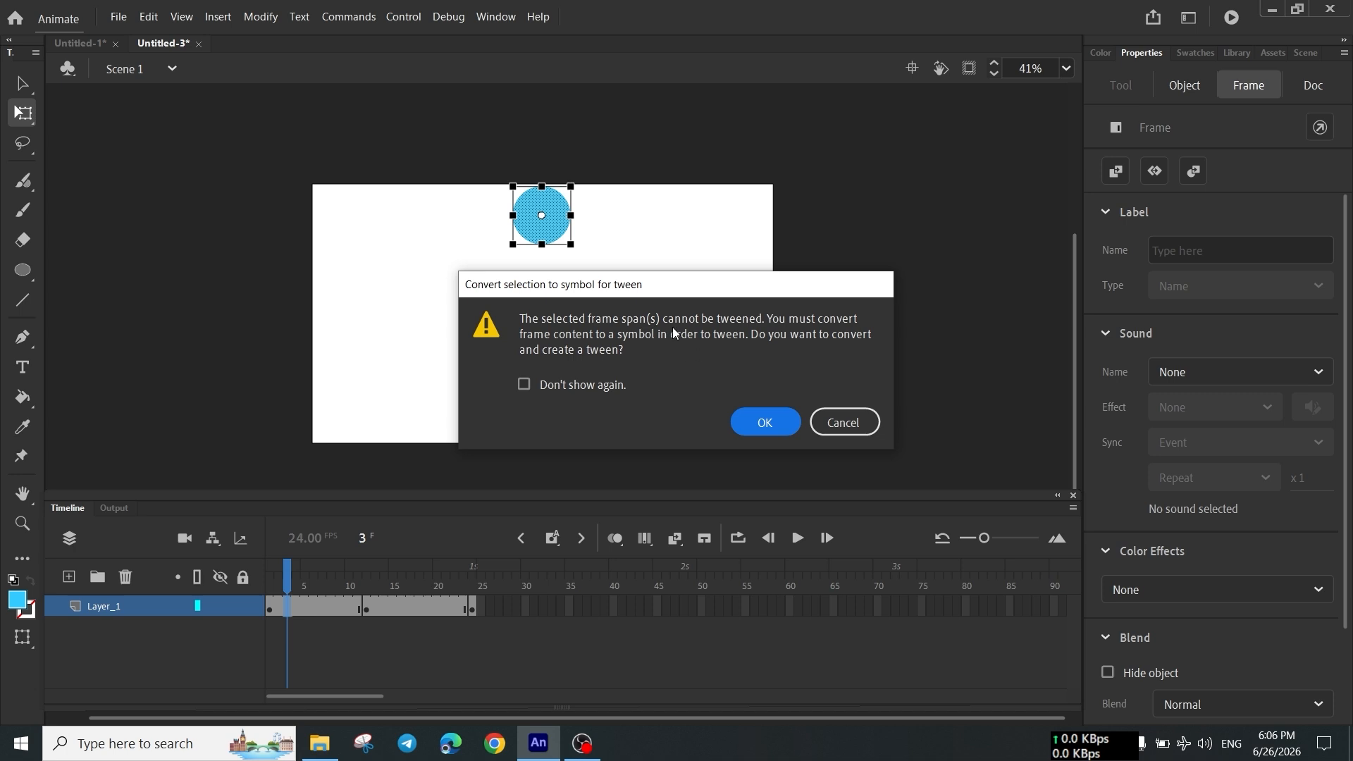
pyautogui.click(767, 419)
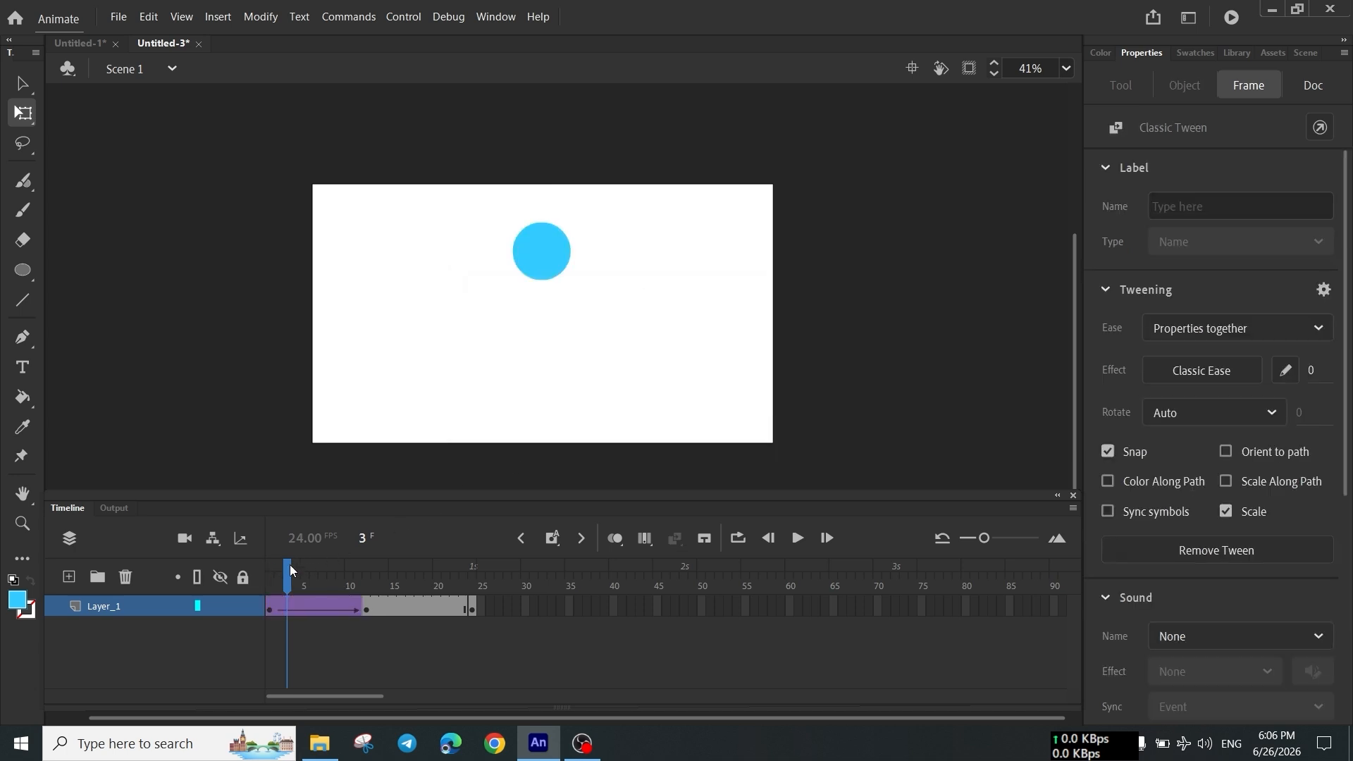
pyautogui.moveTo(288, 566); pyautogui.dragTo(269, 566)
pyautogui.click(797, 537)
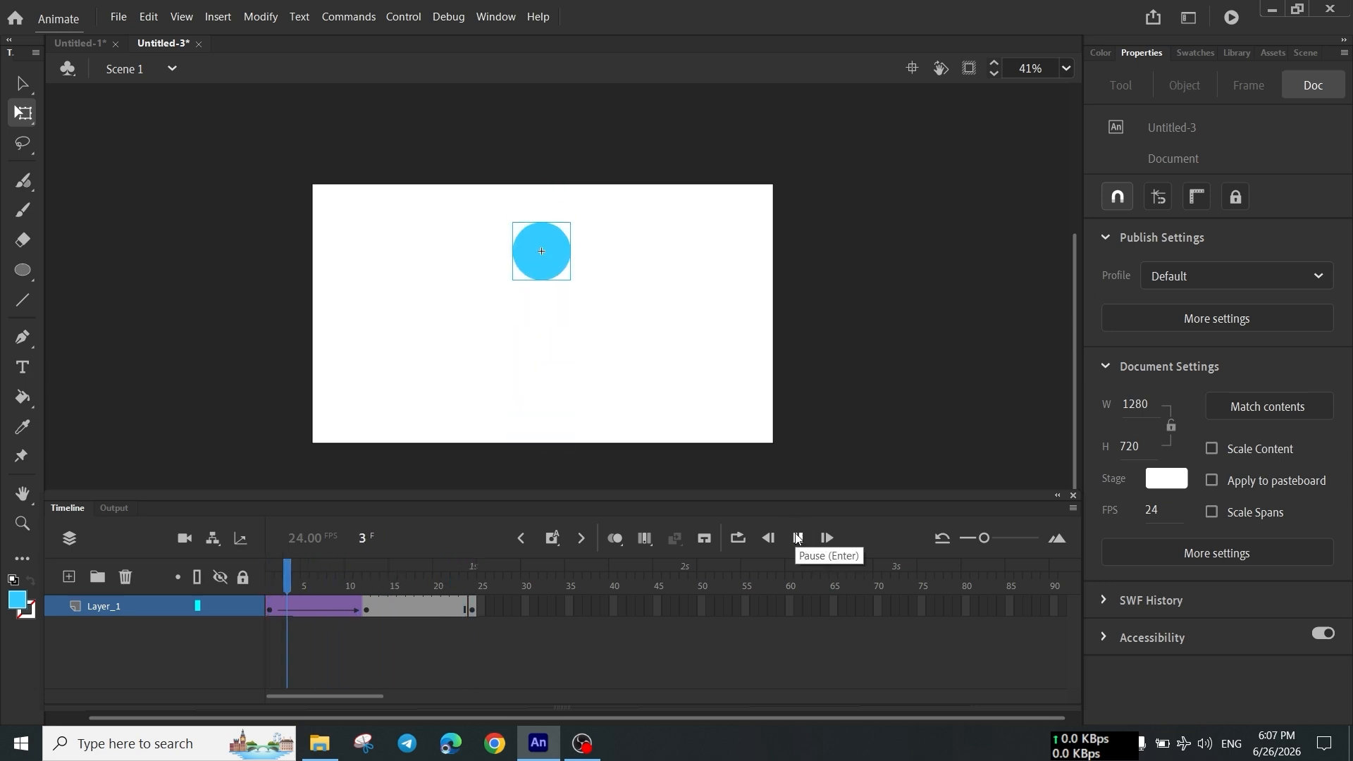
# Create a classic tween between frames 12 and 24, accepting the symbol conversion, and play the animation from frame 1.
pyautogui.click(433, 601)
pyautogui.click(417, 602)
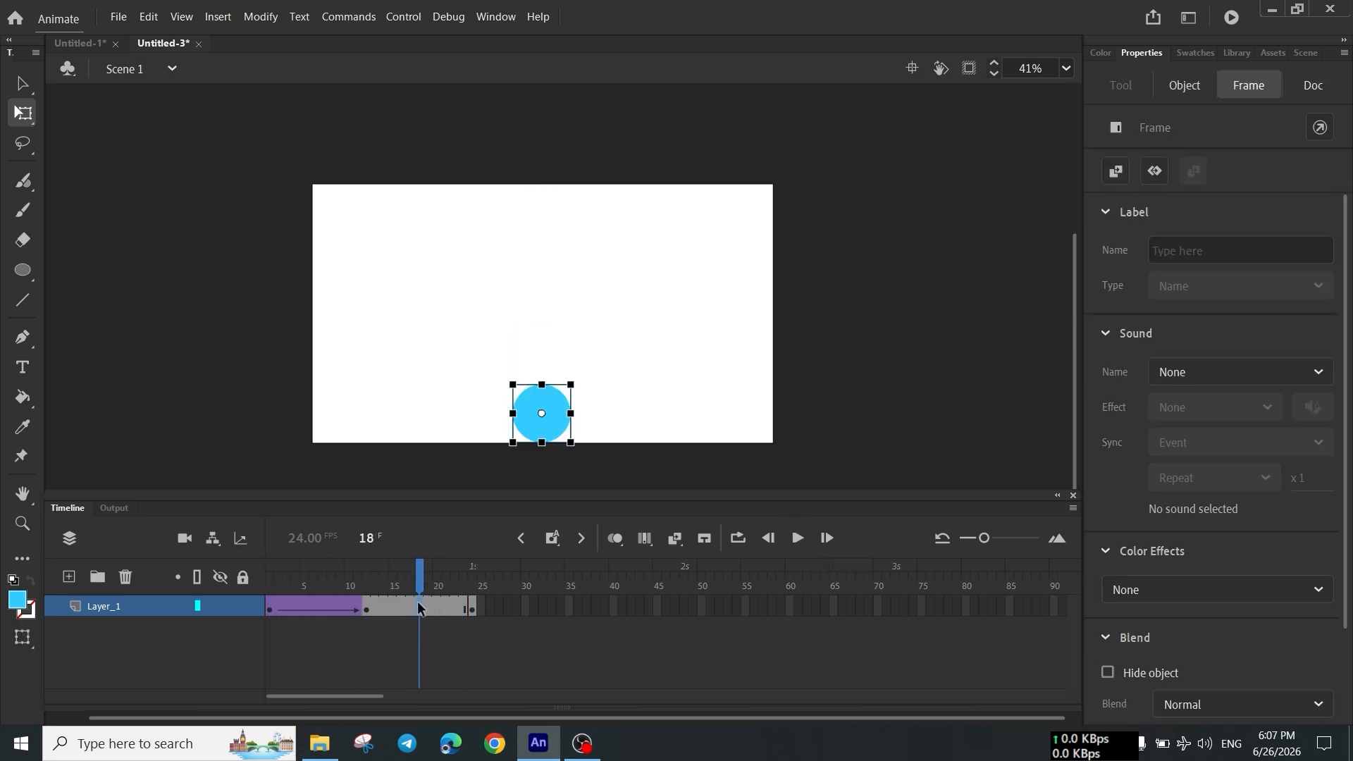
pyautogui.rightClick(417, 602)
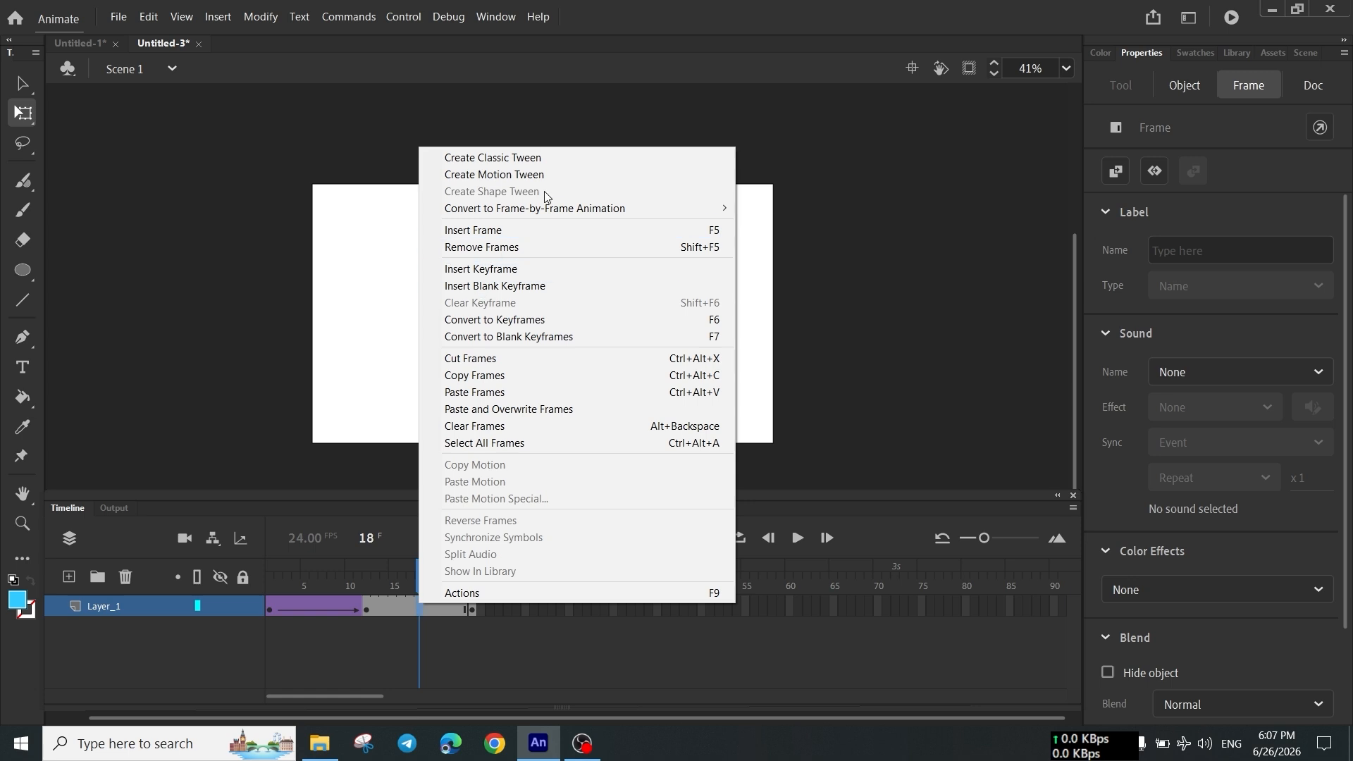
pyautogui.click(510, 157)
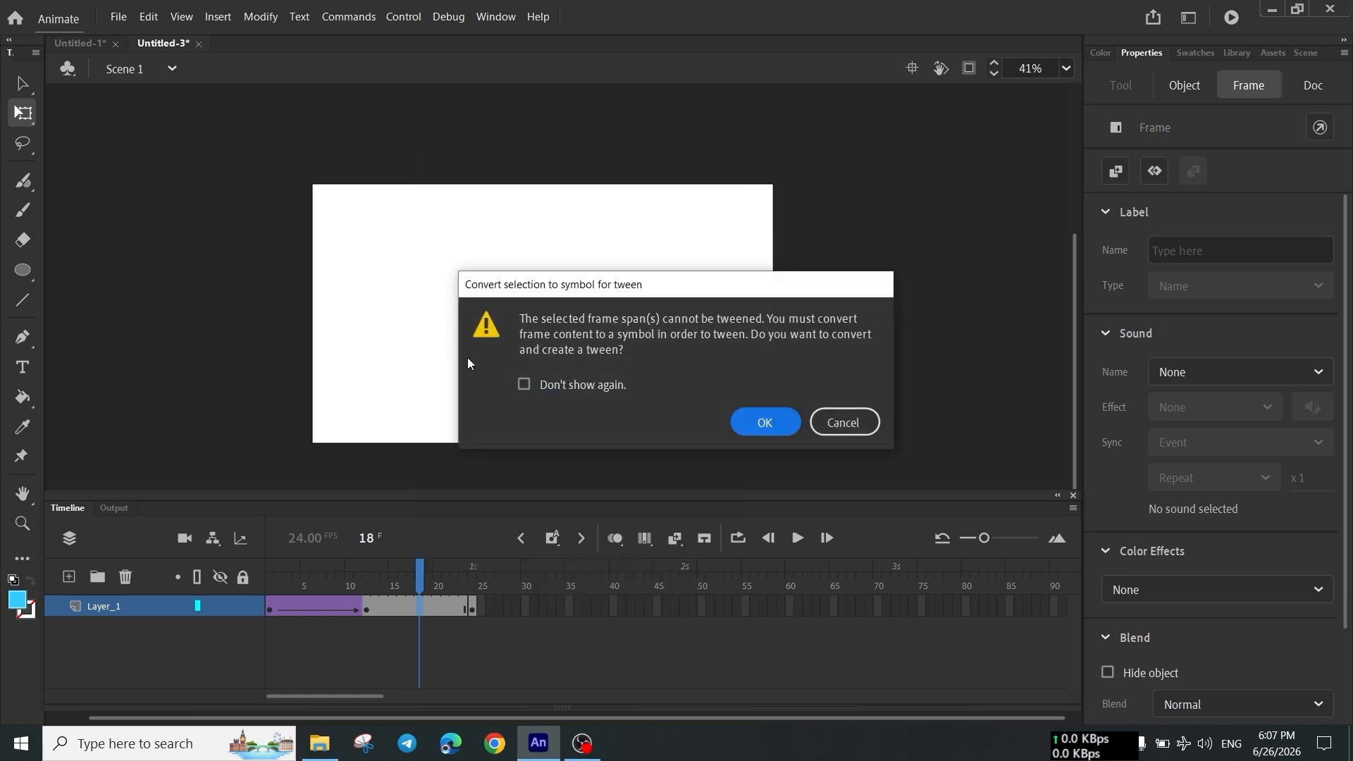
pyautogui.click(765, 422)
pyautogui.moveTo(412, 566); pyautogui.dragTo(269, 565)
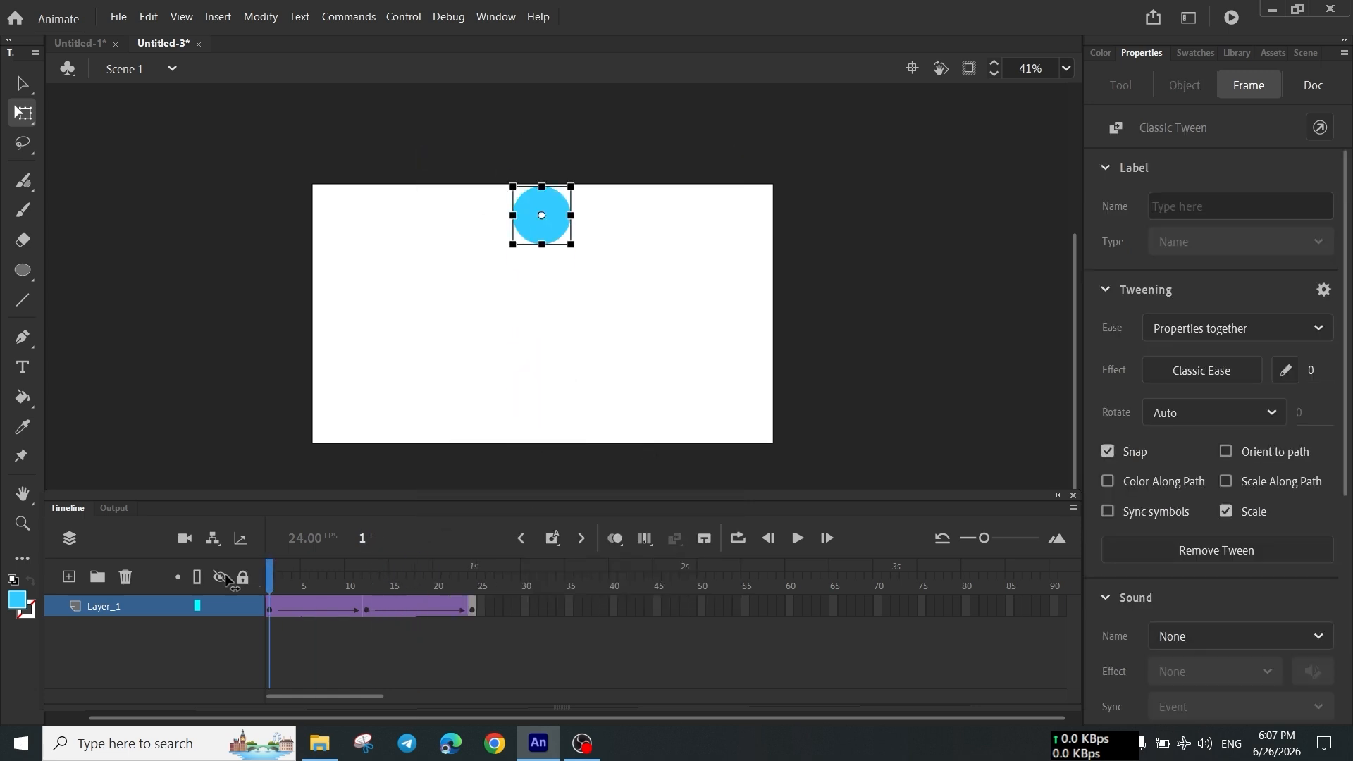
pyautogui.click(796, 540)
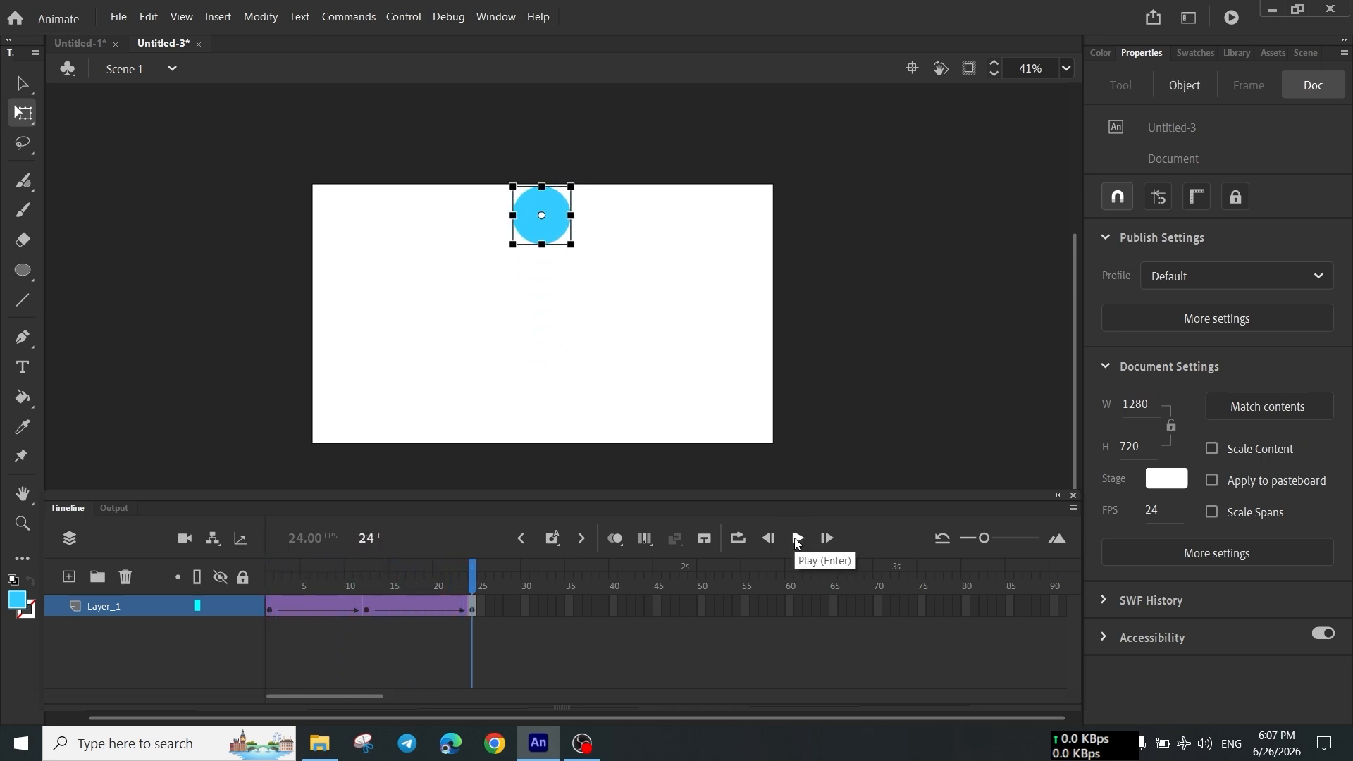
pyautogui.click(795, 539)
# At frame 5, move the ball to the stage's left side, at about X 141, Y 341, and play the animation from frame 1.
pyautogui.click(305, 570)
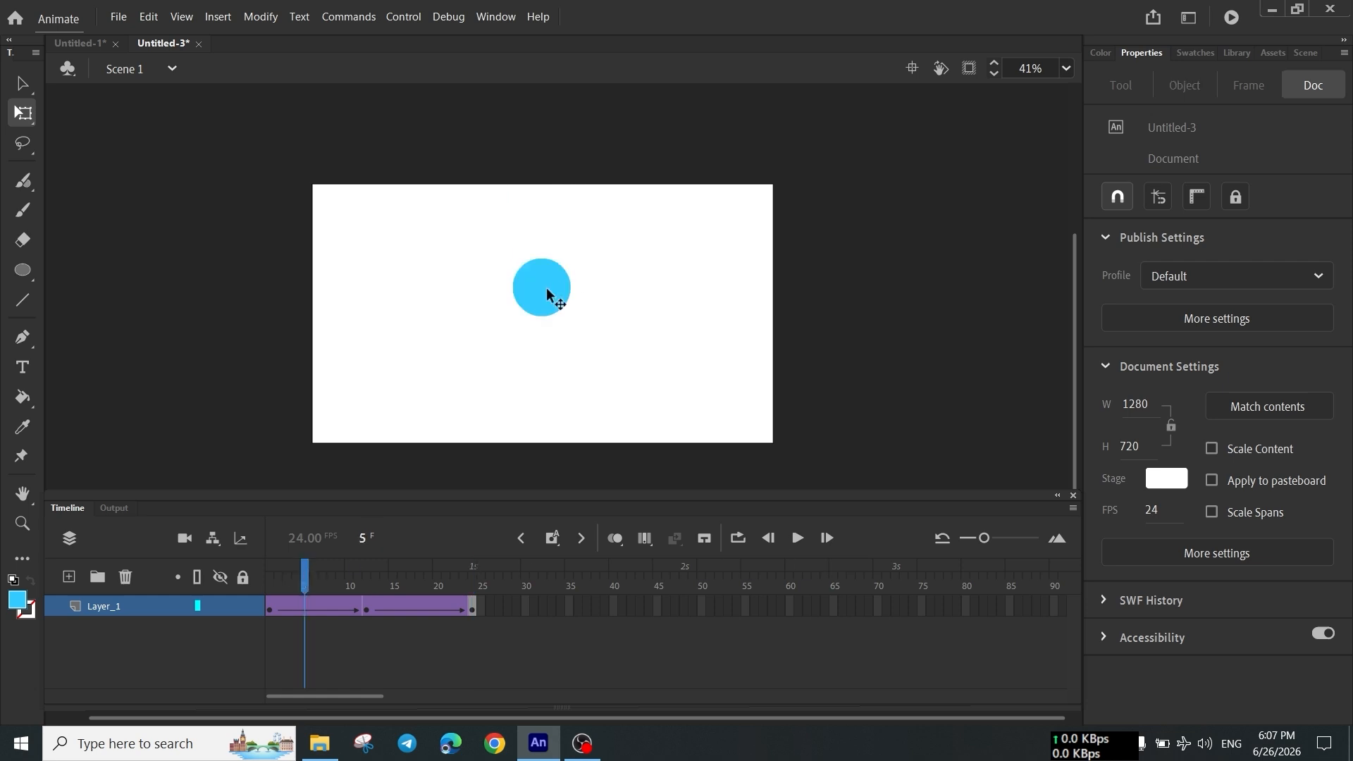
pyautogui.moveTo(463, 228); pyautogui.dragTo(626, 357)
pyautogui.moveTo(500, 345); pyautogui.dragTo(365, 321)
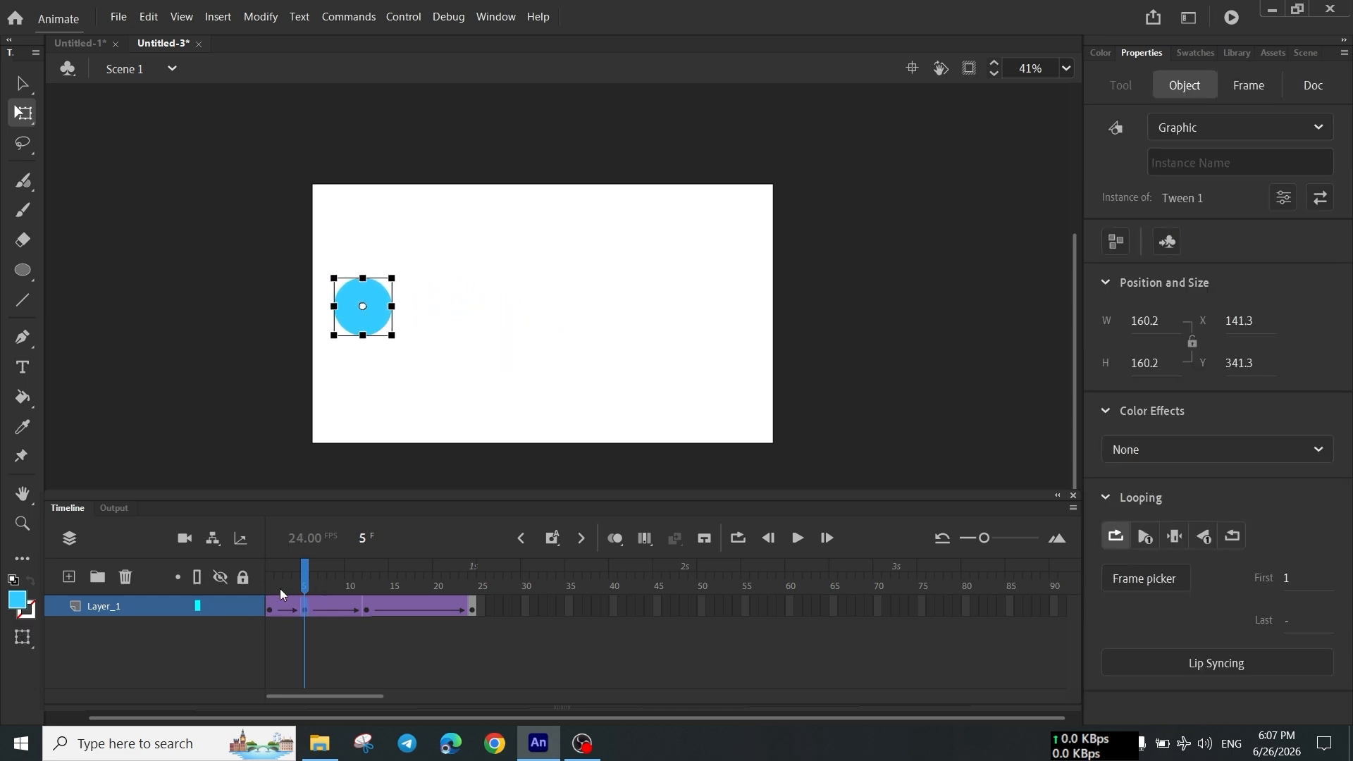
pyautogui.click(269, 588)
pyautogui.click(481, 383)
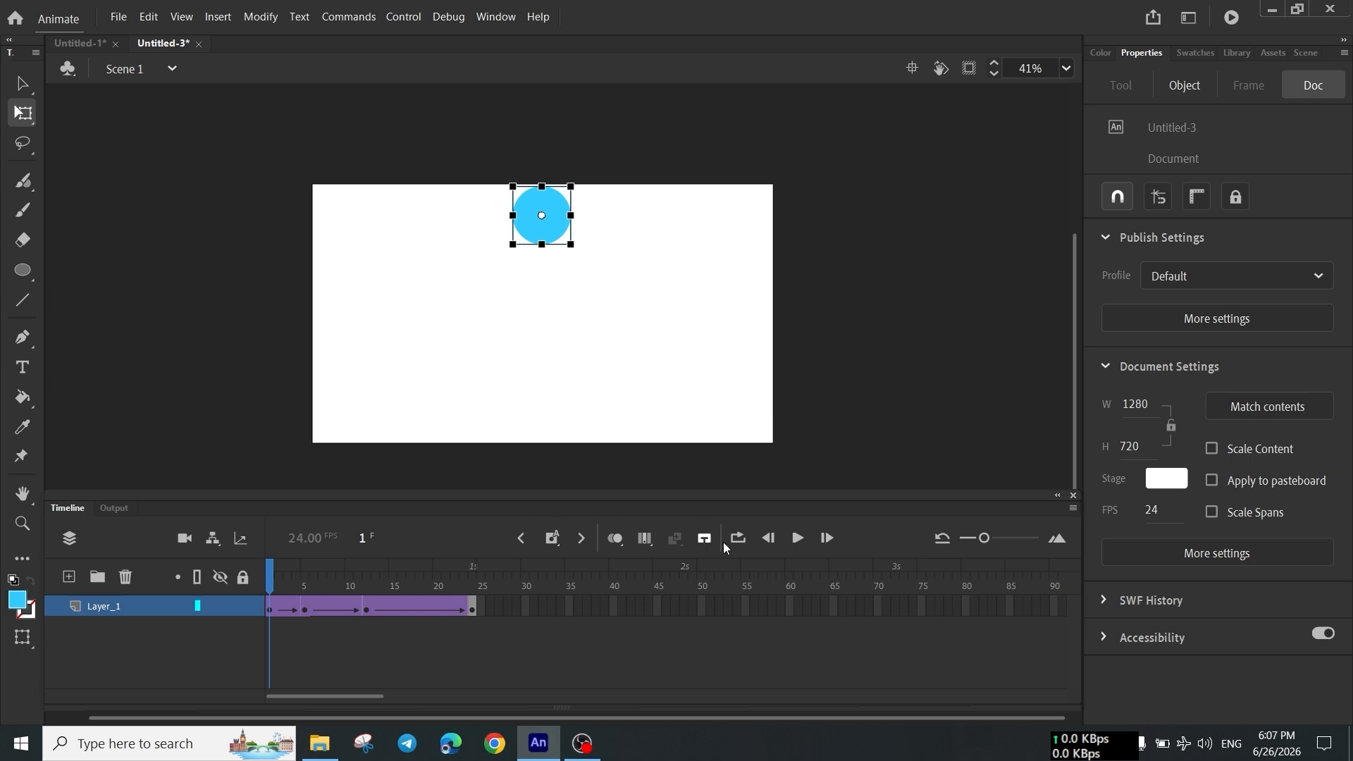
pyautogui.click(799, 538)
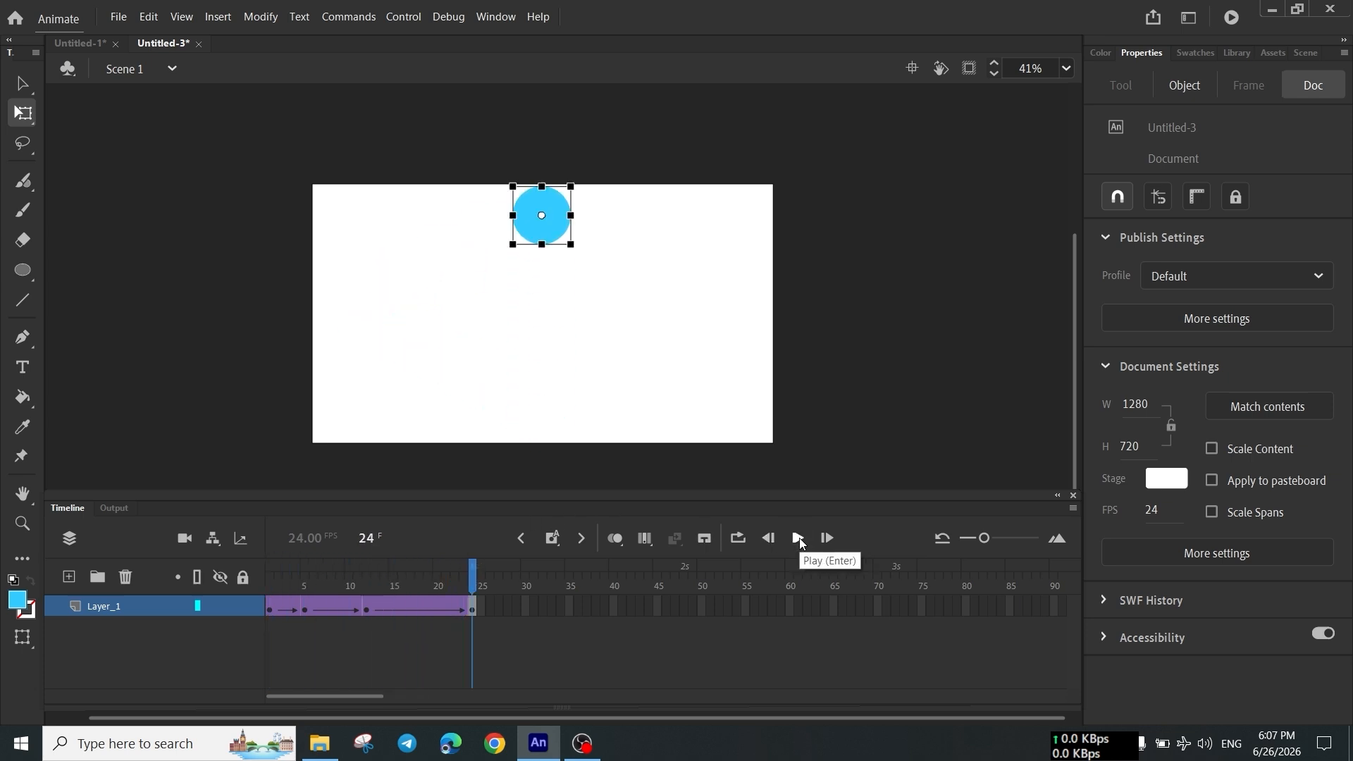
# At frame 18, move the ball to the stage's upper-right corner, at about X 1159, Y 106, and preview the animation from frame 1.
pyautogui.click(420, 606)
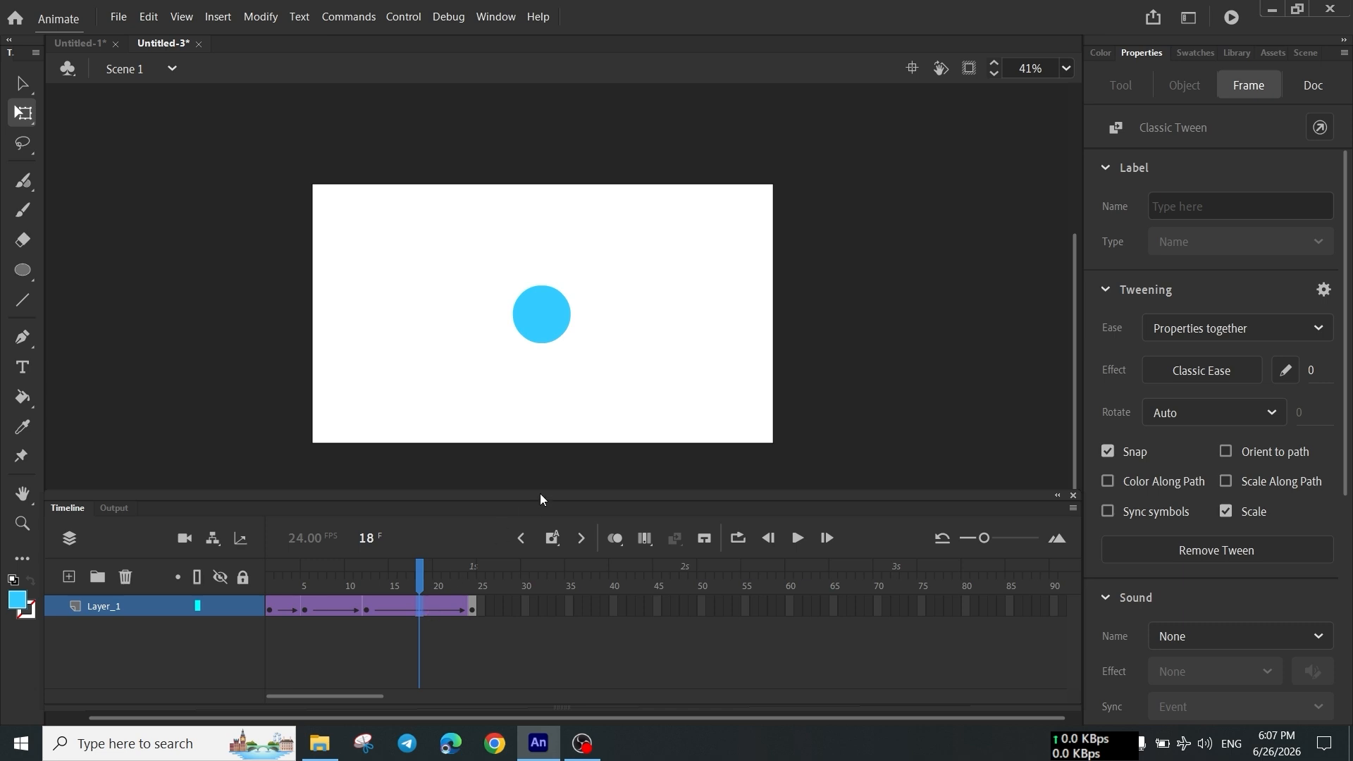
pyautogui.moveTo(543, 335); pyautogui.dragTo(730, 242)
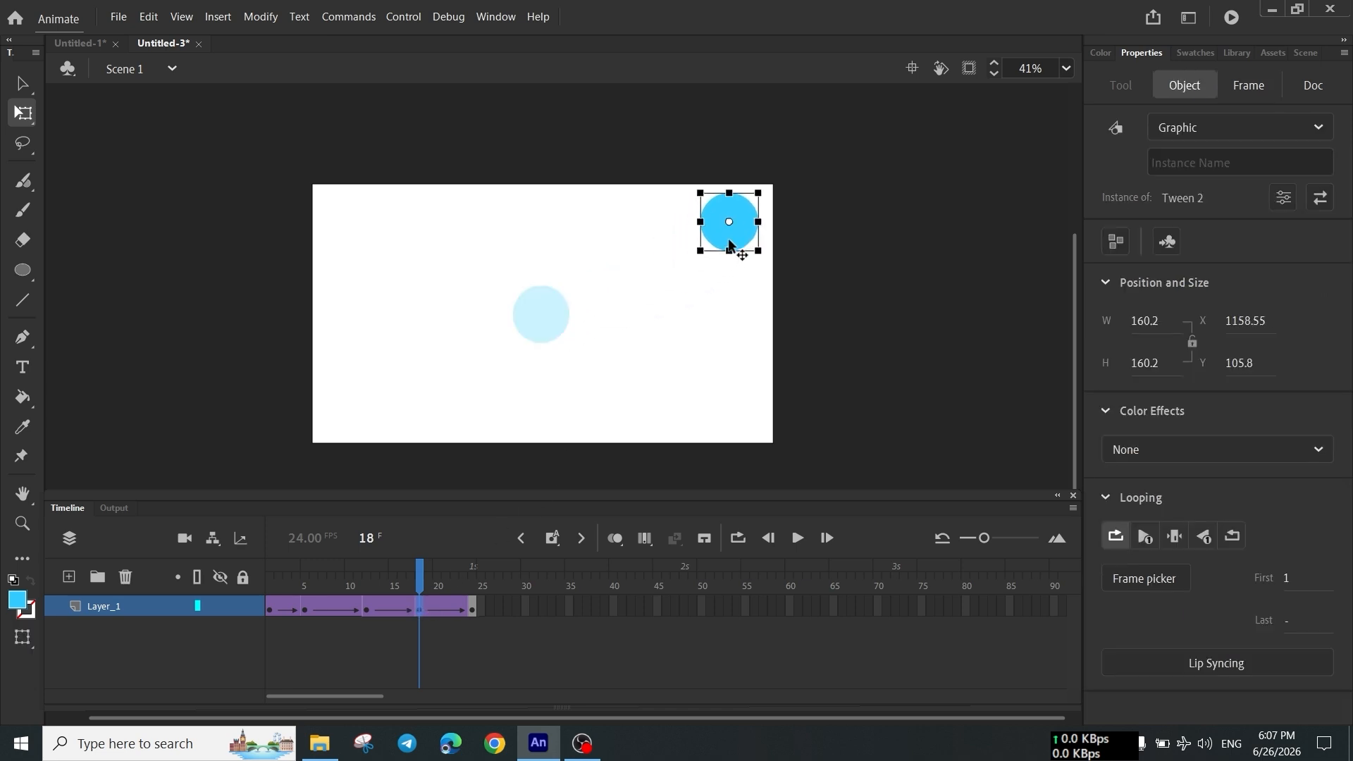
pyautogui.click(271, 568)
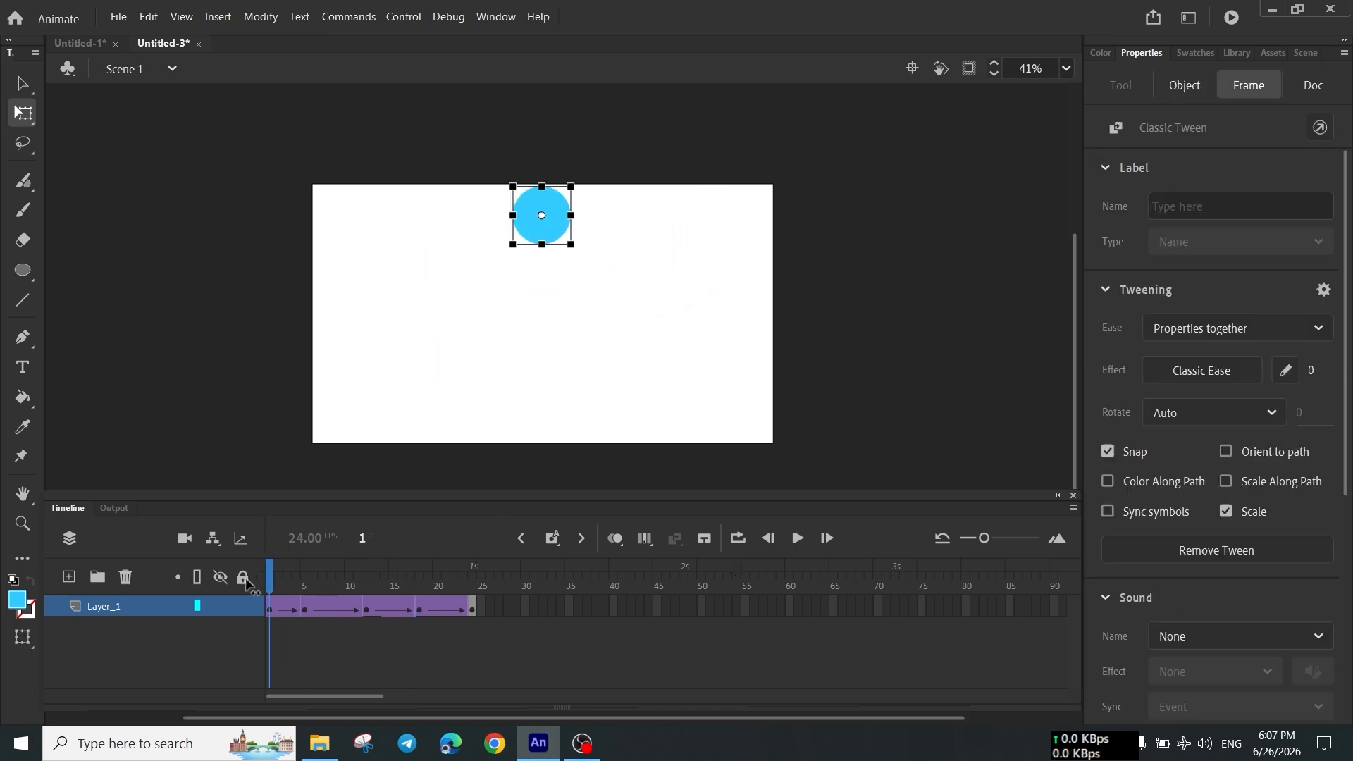
pyautogui.click(797, 542)
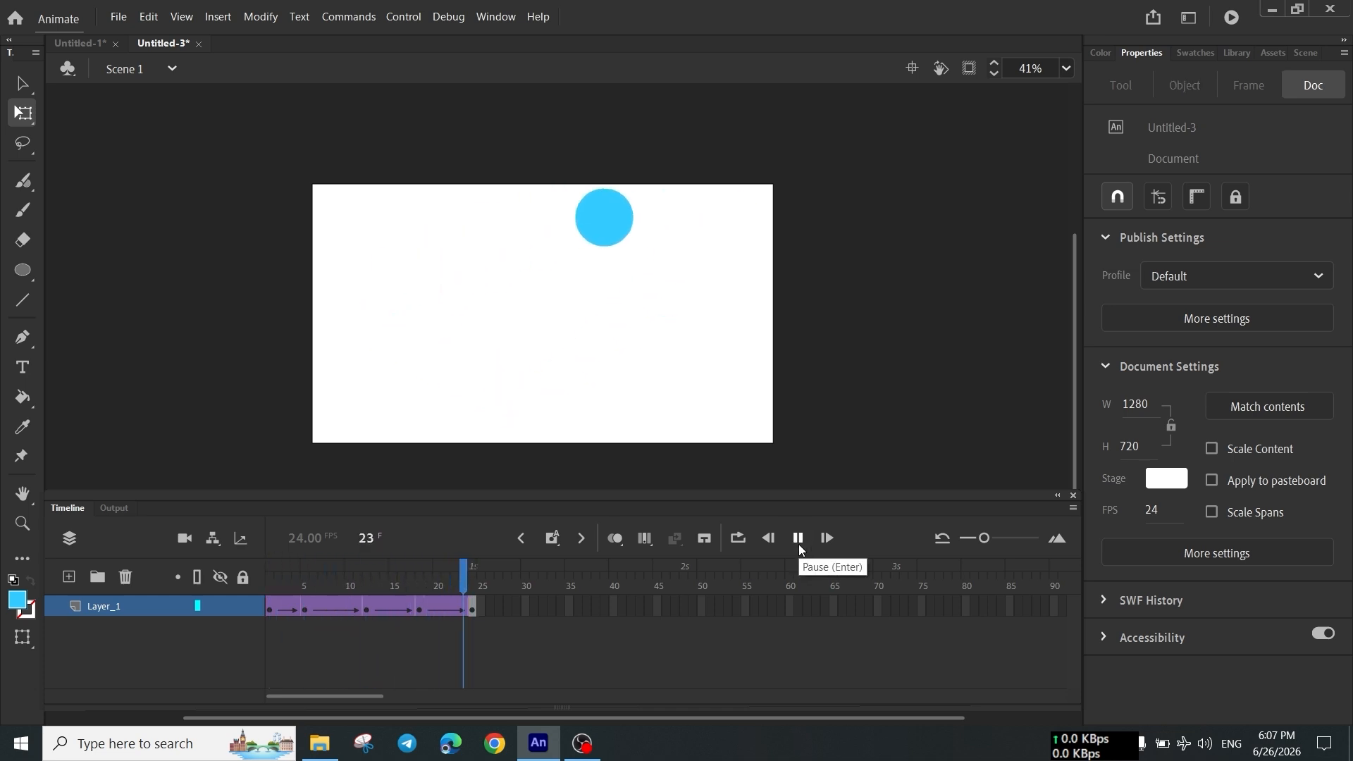
pyautogui.click(798, 544)
pyautogui.click(798, 544)
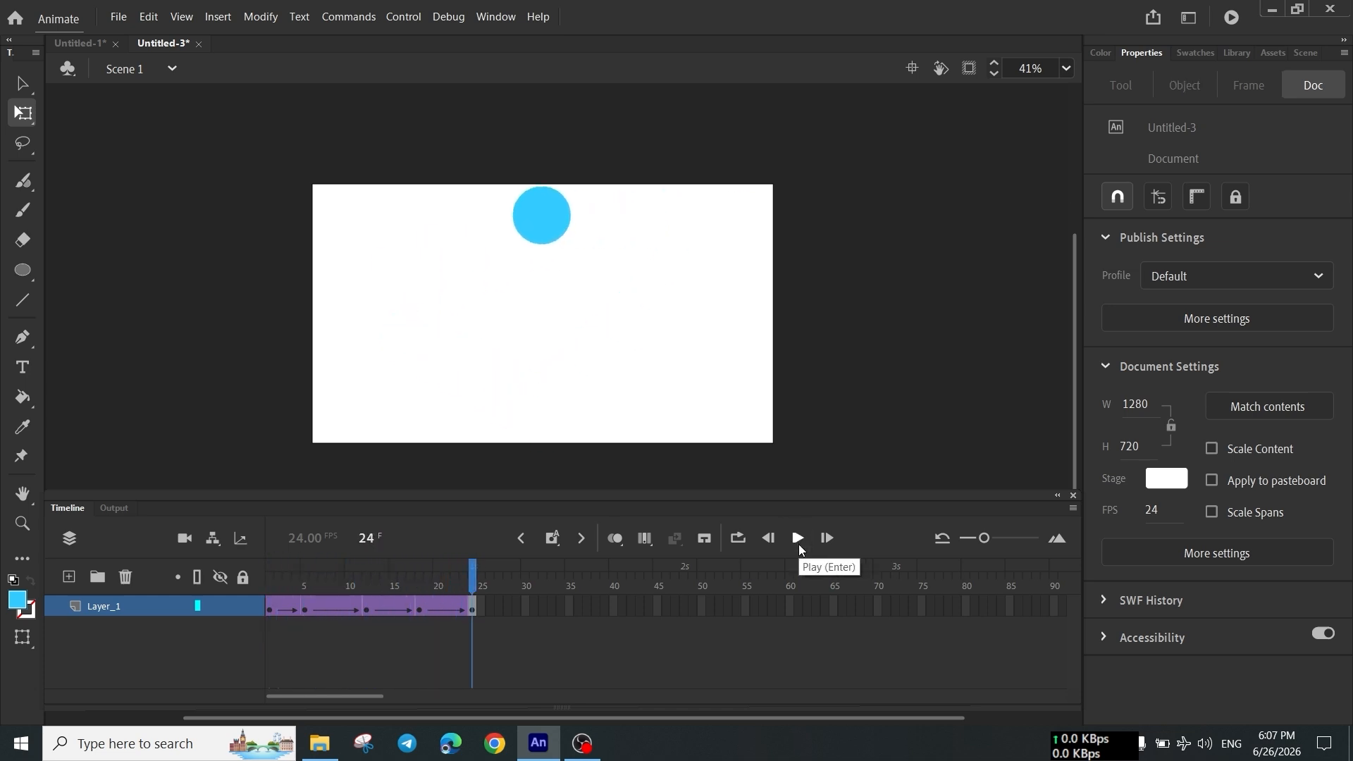